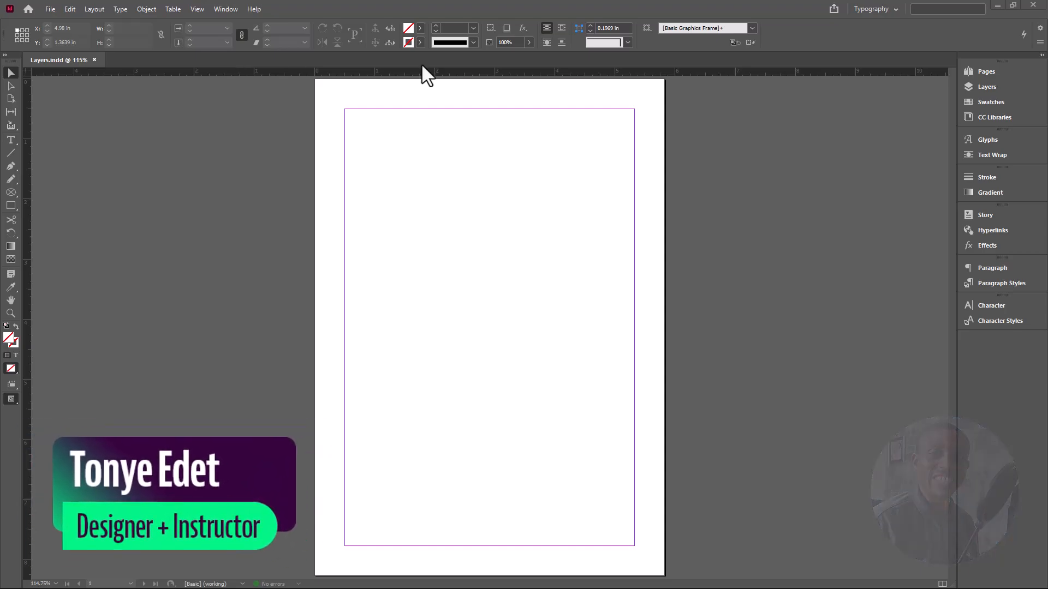
# Draw two cyan-filled rectangles in the upper page area, about 1.28 × 1.38 in and 1.64 × 1.34 in
pyautogui.click(987, 86)
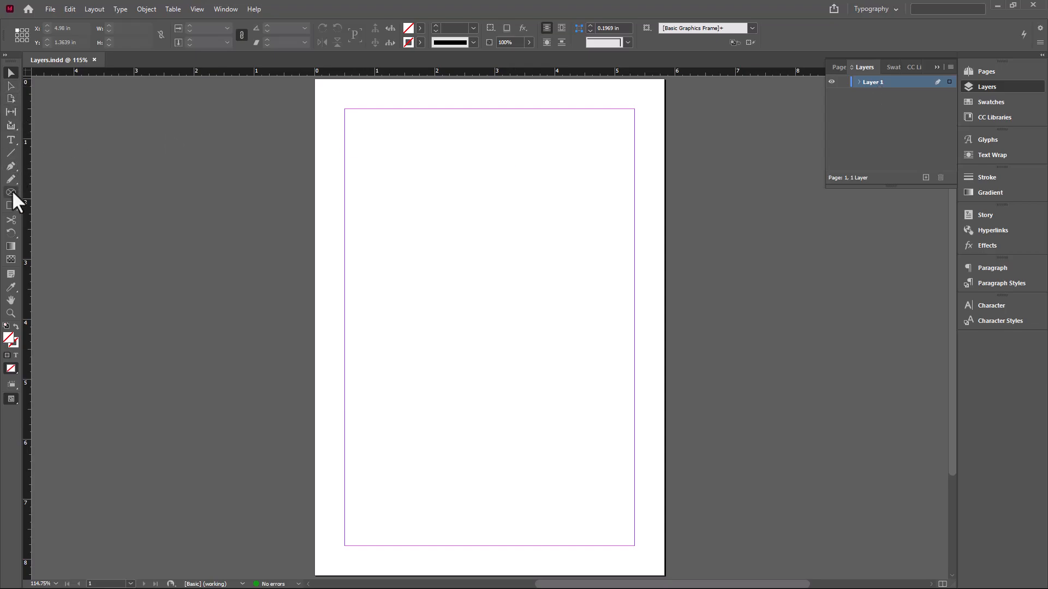
pyautogui.click(10, 205)
pyautogui.click(991, 101)
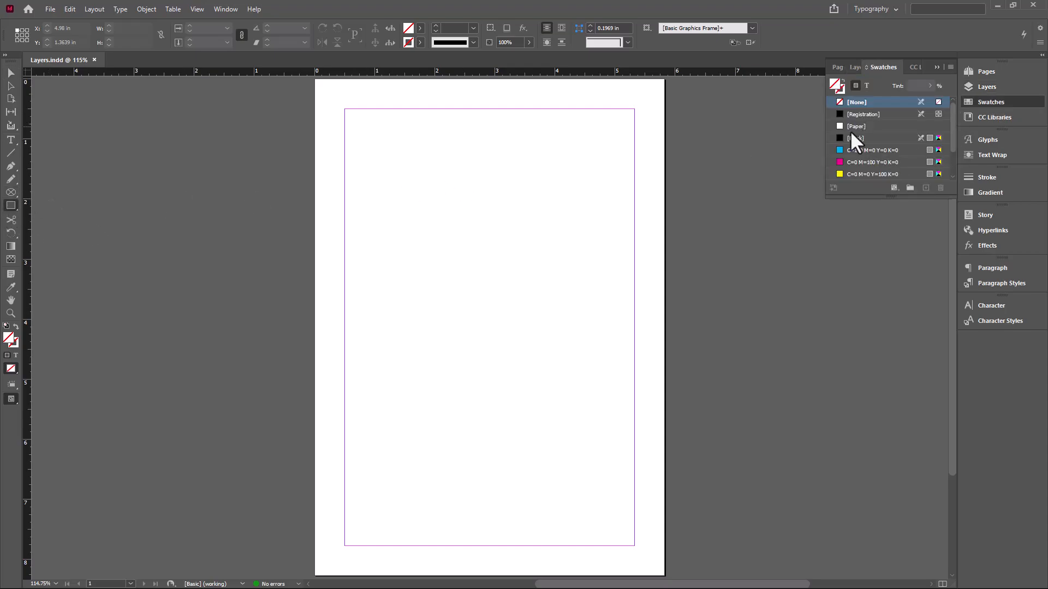
pyautogui.click(856, 150)
pyautogui.click(936, 67)
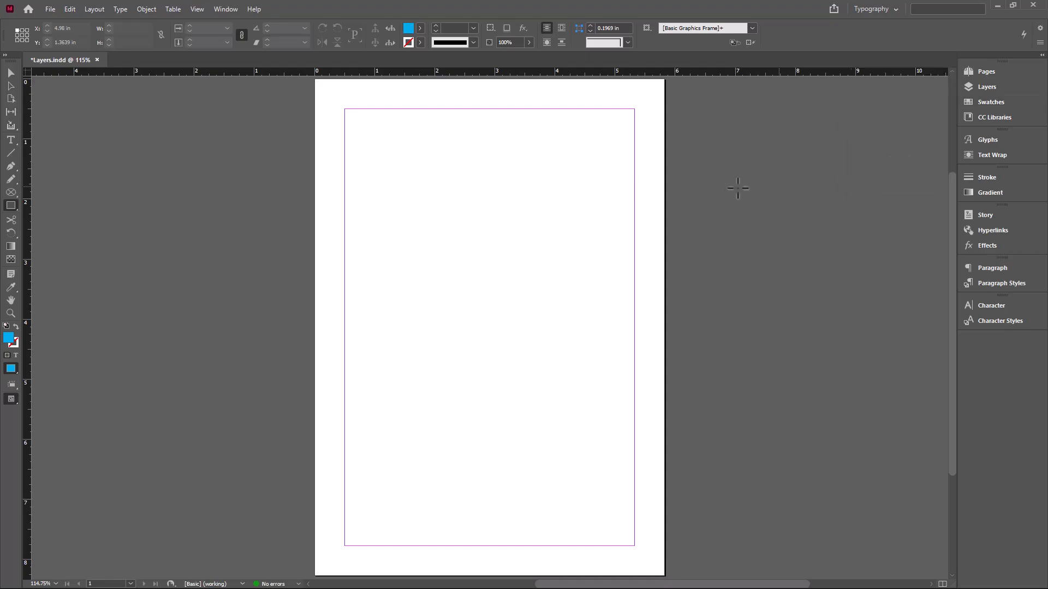
pyautogui.click(993, 87)
pyautogui.moveTo(365, 134); pyautogui.dragTo(442, 218)
pyautogui.moveTo(469, 174); pyautogui.dragTo(567, 254)
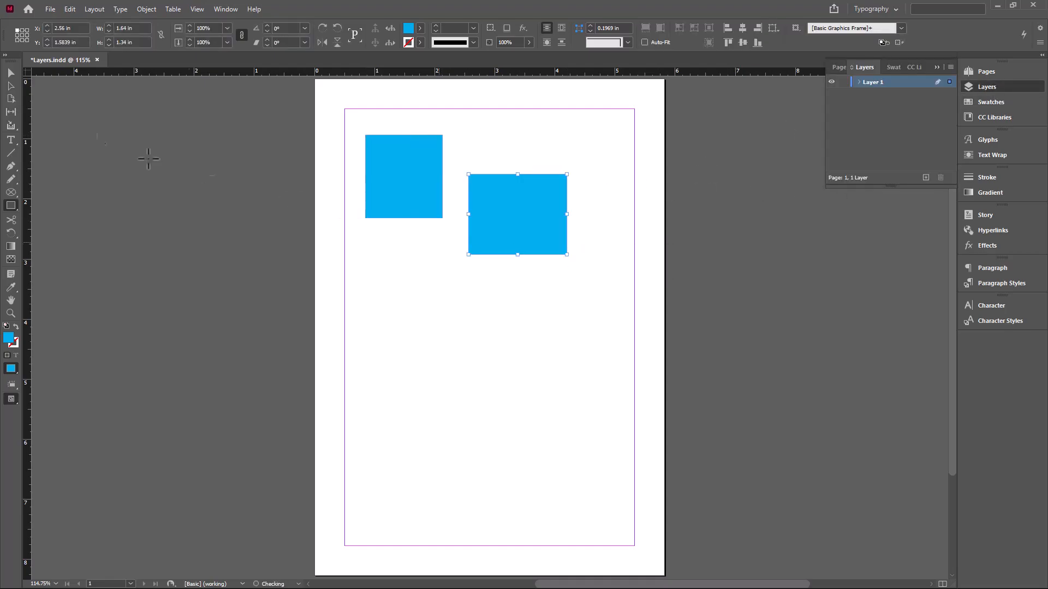
# Add a text frame about 0.85 × 1.42 in below the first rectangle, containing "ttrttt"
pyautogui.click(10, 141)
pyautogui.moveTo(361, 270); pyautogui.dragTo(412, 355)
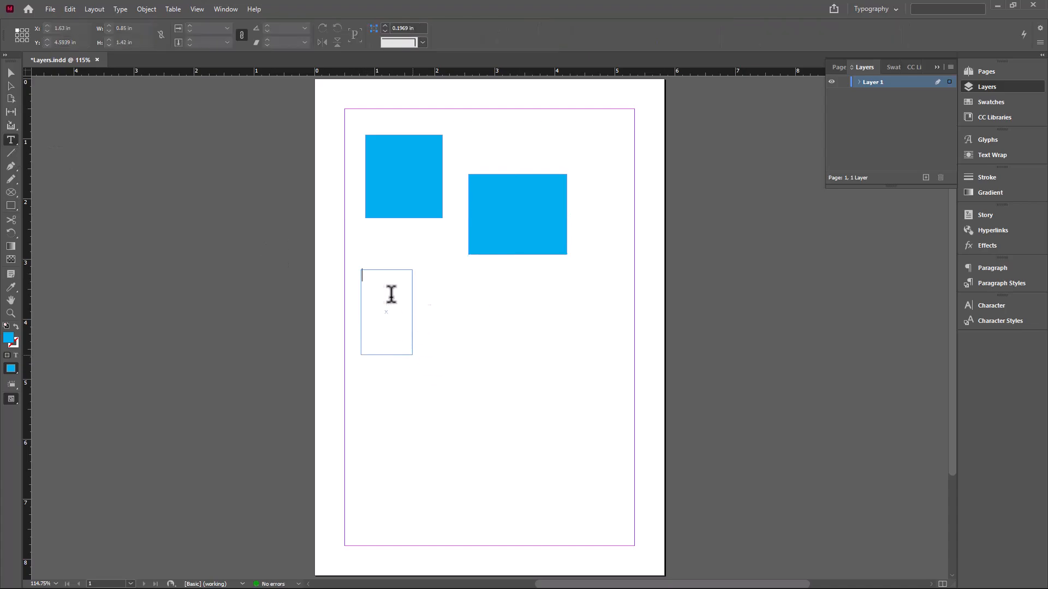
pyautogui.write('ttrttt')
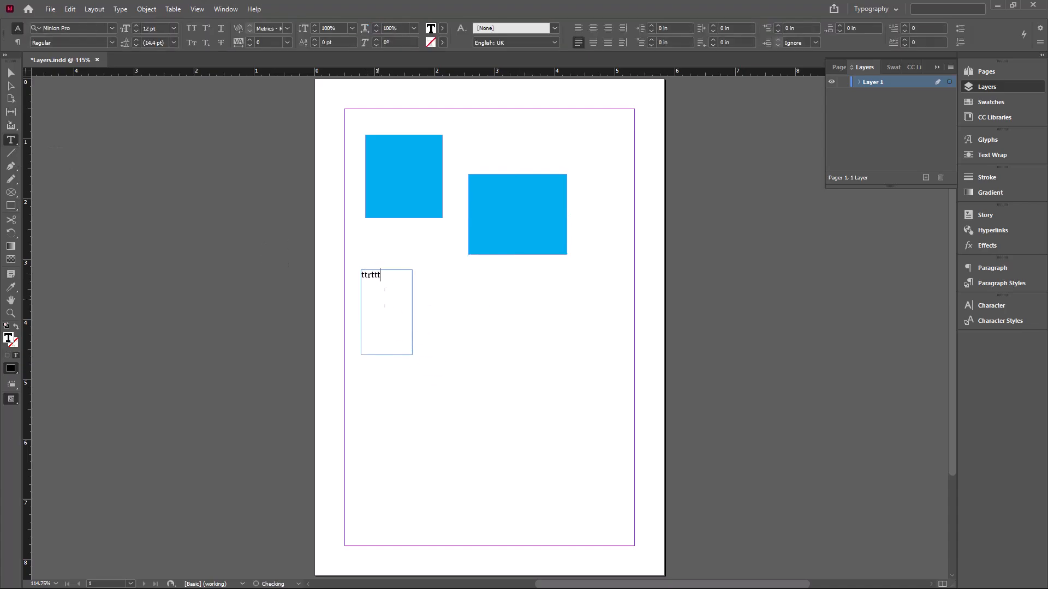
pyautogui.click(10, 73)
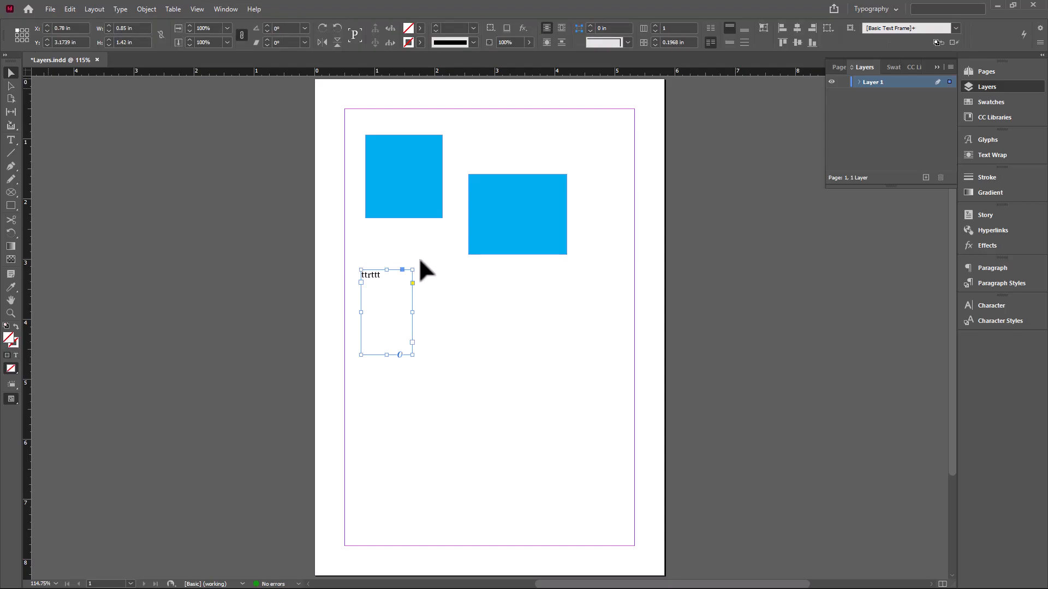
pyautogui.click(413, 256)
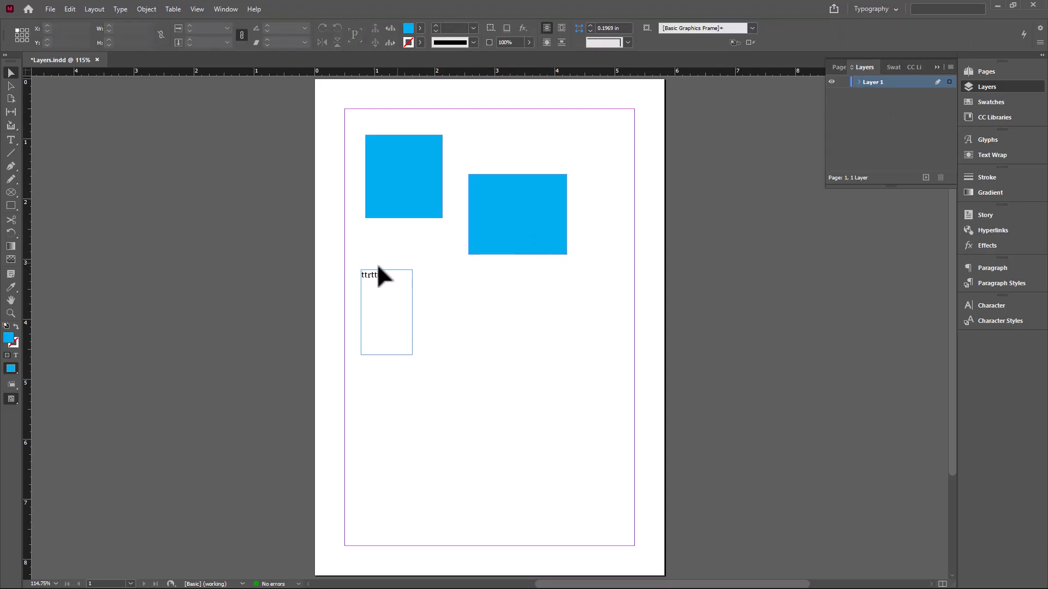
# Select the objects on the page in turn to examine which layer they belong to
pyautogui.moveTo(412, 297); pyautogui.dragTo(413, 298)
pyautogui.moveTo(358, 184); pyautogui.dragTo(396, 232)
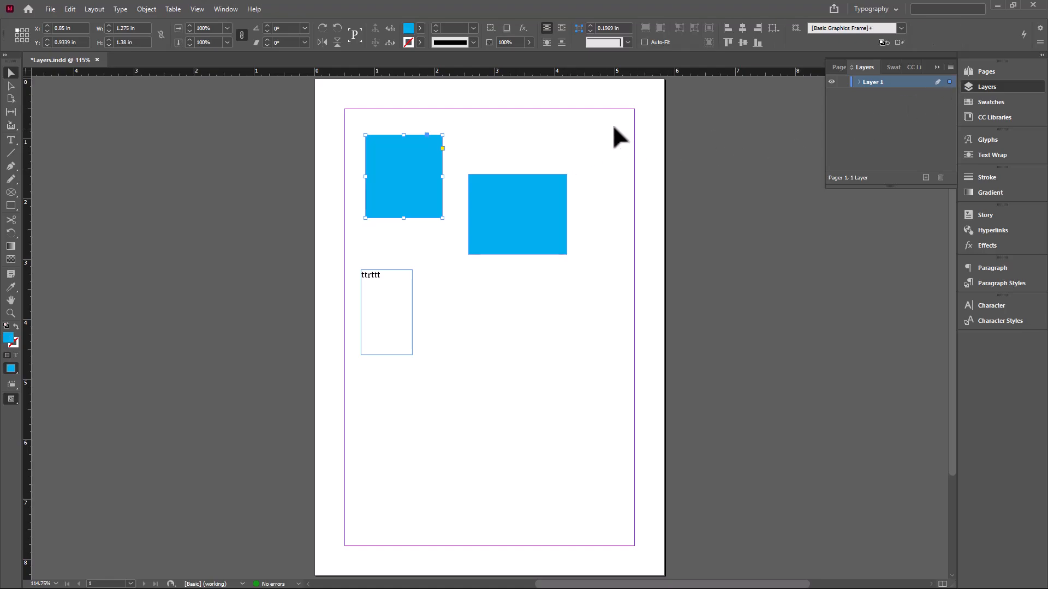
pyautogui.moveTo(522, 145); pyautogui.dragTo(573, 210)
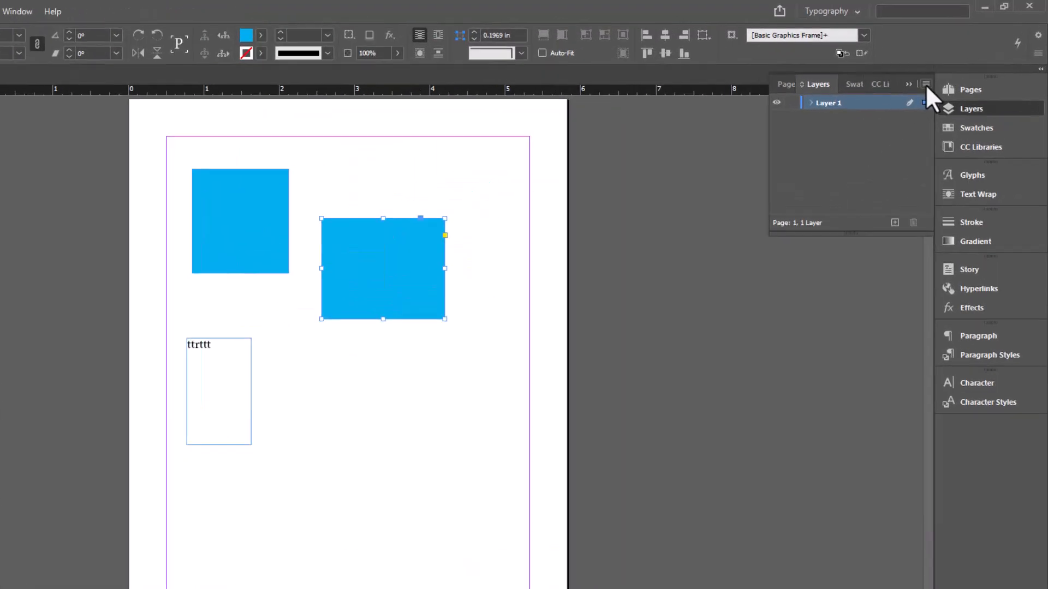
# Create a new layer named Text with the layer color Tan
pyautogui.click(950, 67)
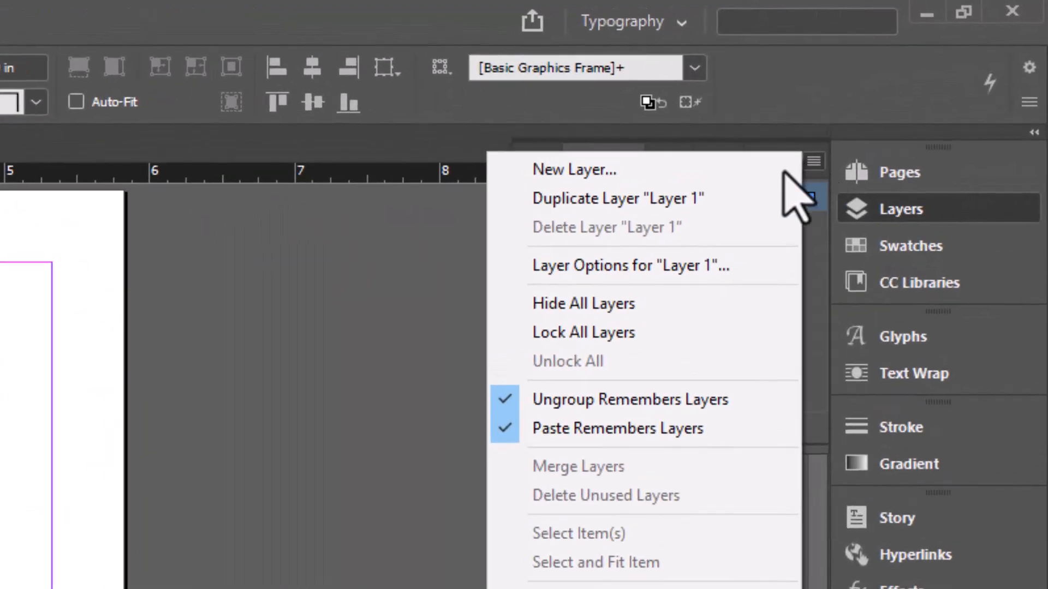
pyautogui.click(580, 169)
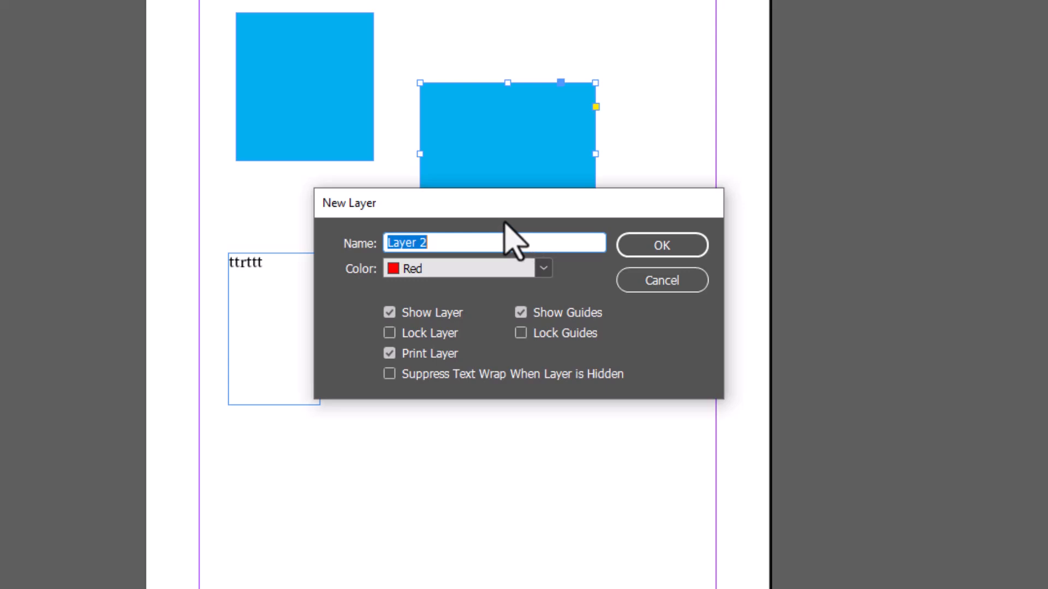
pyautogui.write('Text')
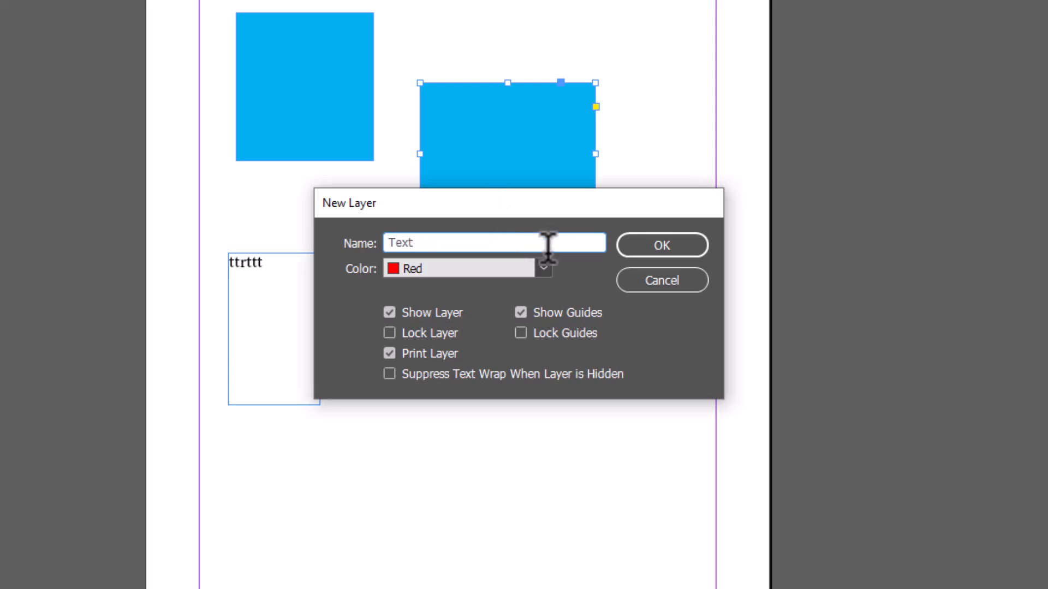
pyautogui.click(544, 266)
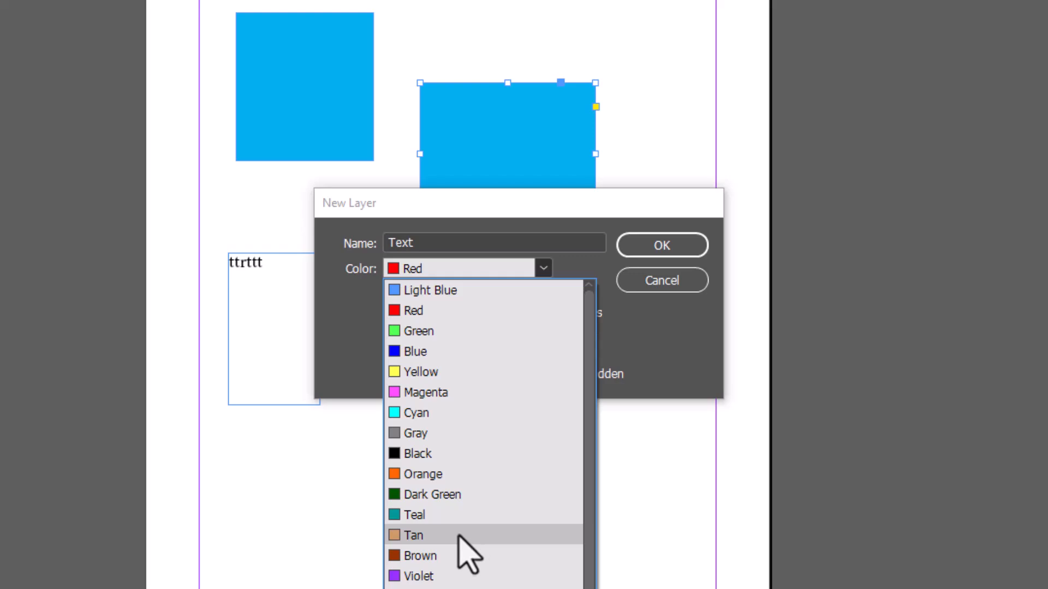
pyautogui.click(449, 536)
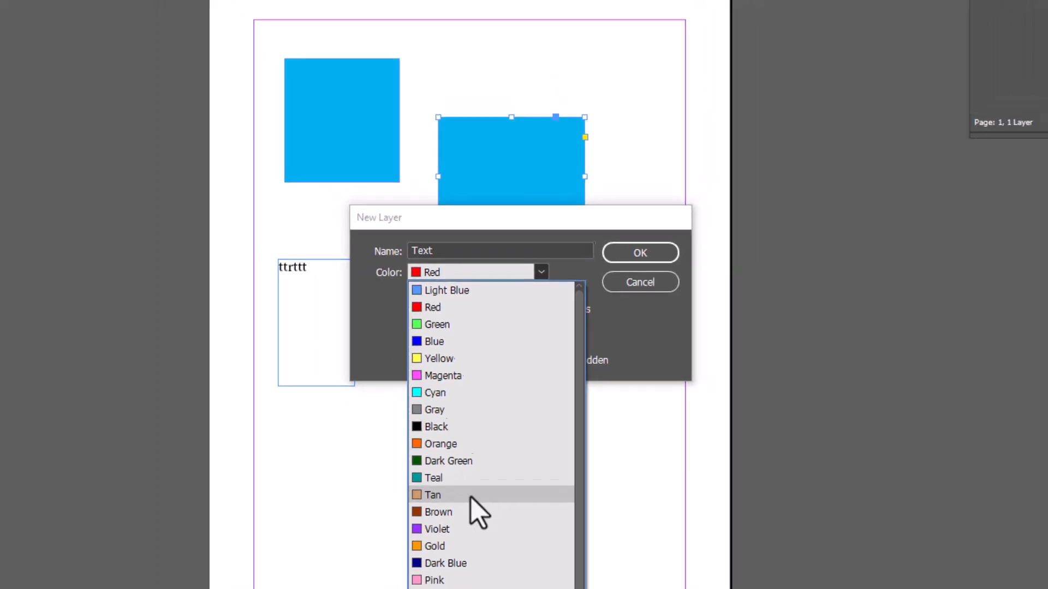
pyautogui.click(613, 268)
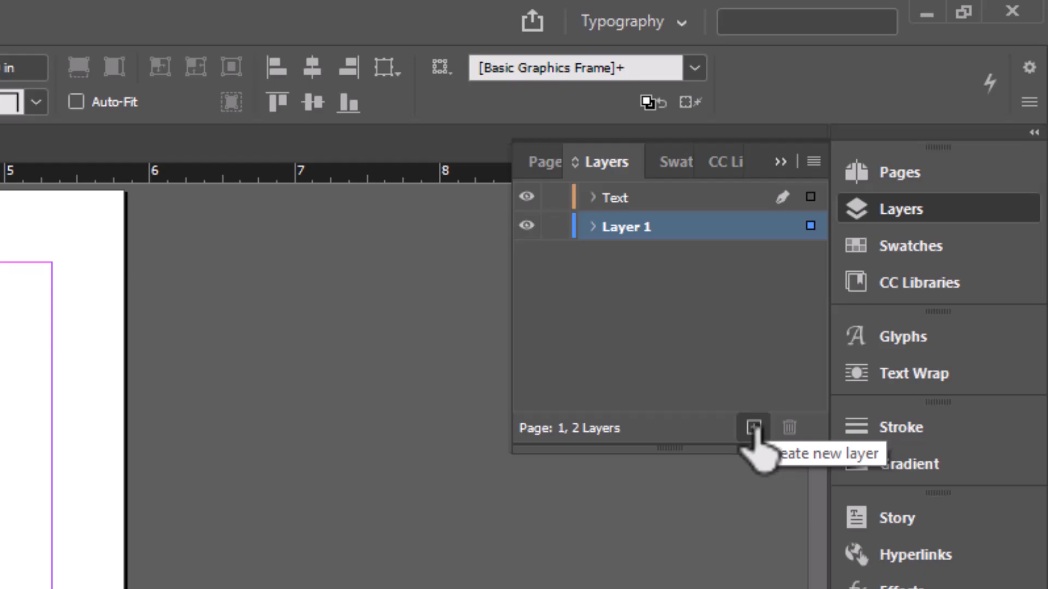
# Create another new layer named Object, keeping the default red color
pyautogui.click(754, 429)
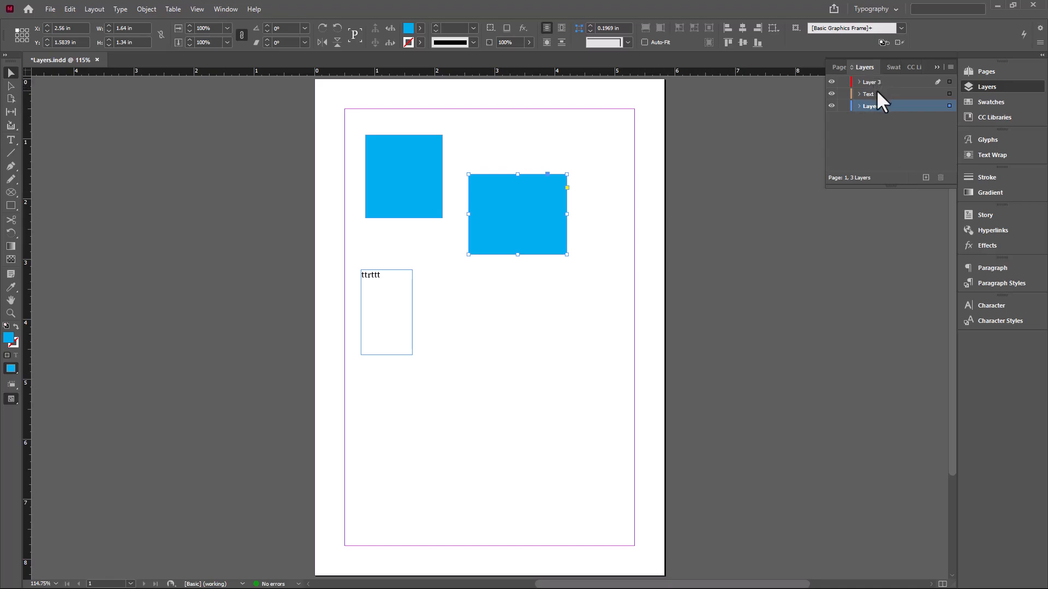
pyautogui.hotkey('ctrl', 'z')
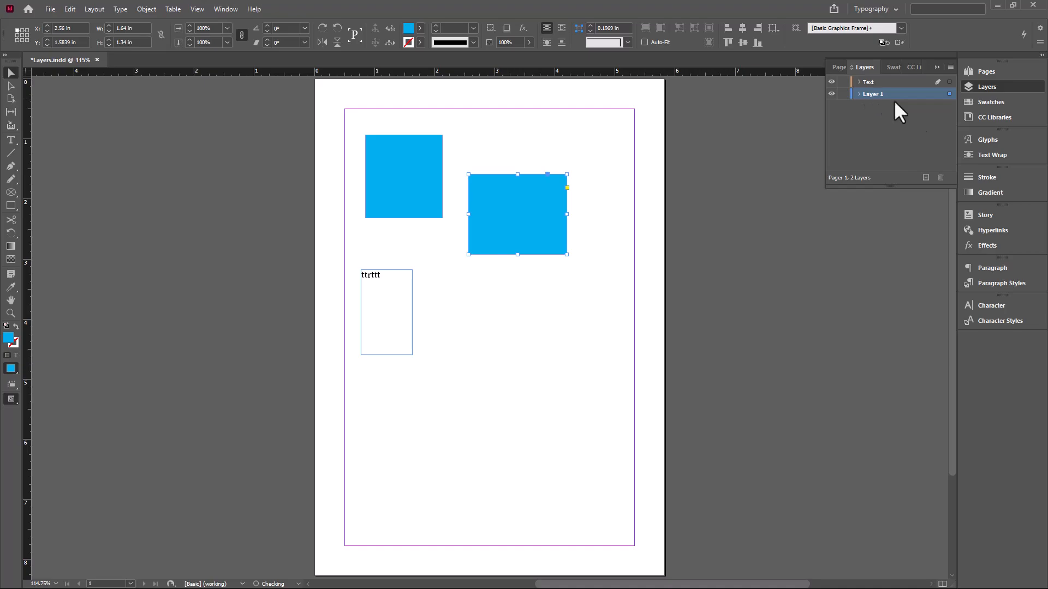
pyautogui.keyDown('alt'); pyautogui.click(926, 178); pyautogui.keyUp('alt')
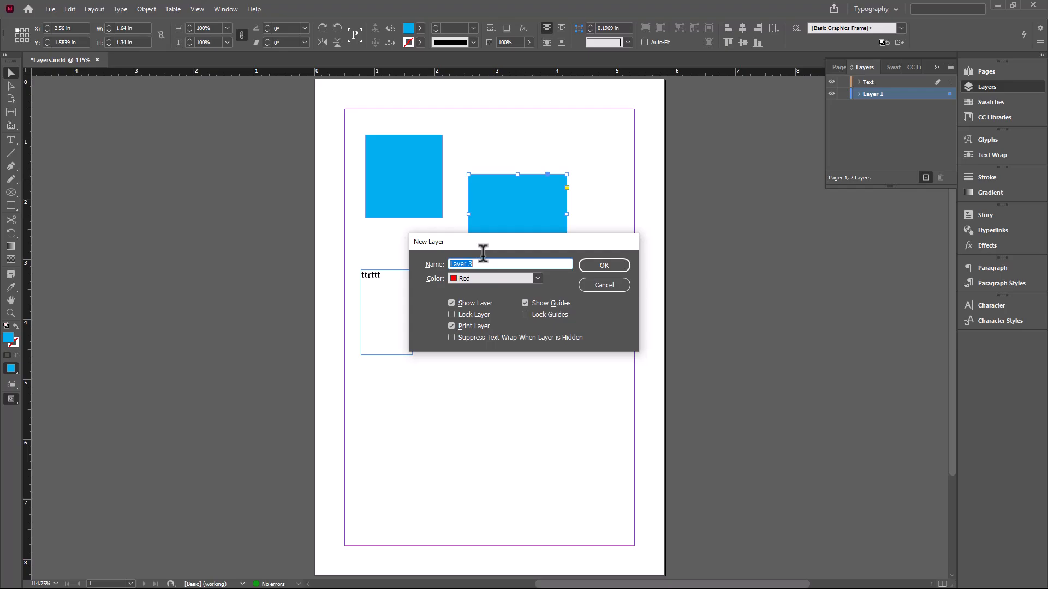
pyautogui.write('Object')
pyautogui.click(604, 265)
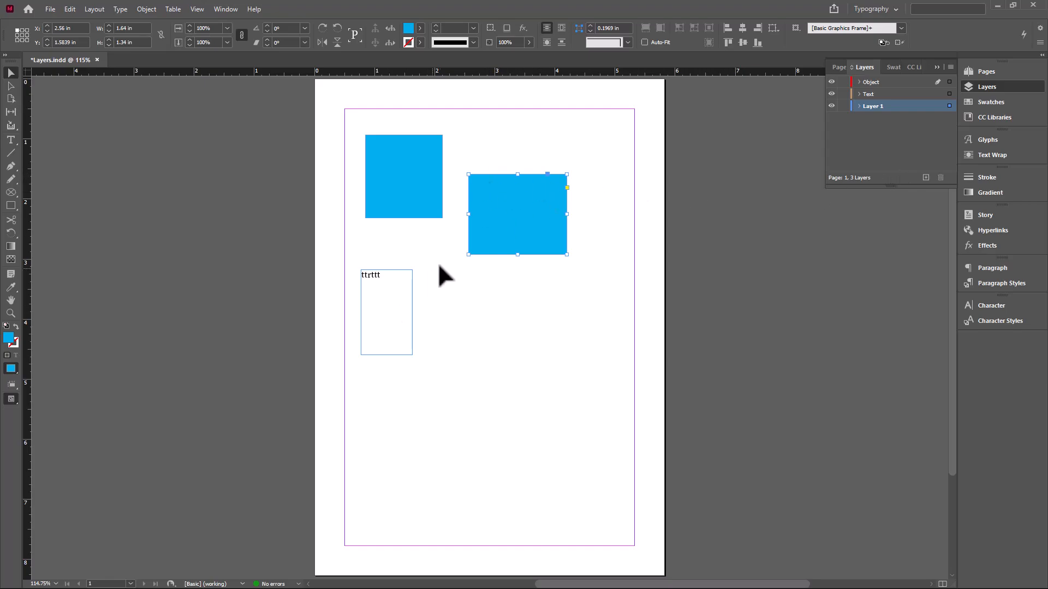
# Widen the text frame to about 1.61 in and replace its contents with placeholder text
pyautogui.click(380, 310)
pyautogui.moveTo(412, 312); pyautogui.dragTo(457, 313)
pyautogui.moveTo(396, 286)
pyautogui.mouseDown()
pyautogui.moveTo(370, 278)
pyautogui.moveTo(400, 281)
pyautogui.mouseUp()
pyautogui.tripleClick(385, 274)
pyautogui.press('BackSpace')
pyautogui.rightClick(388, 280)
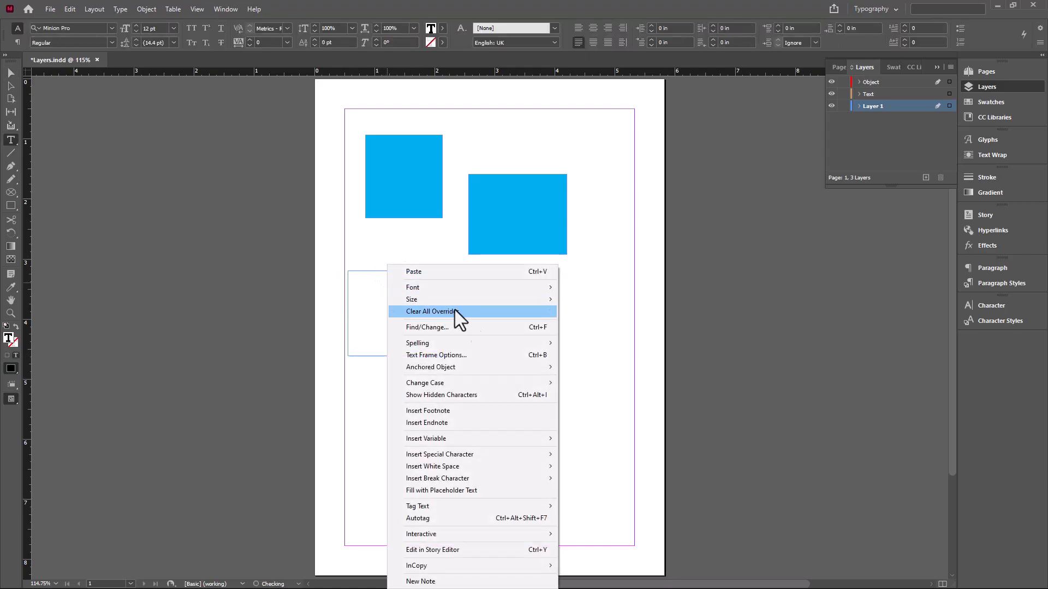
pyautogui.click(441, 490)
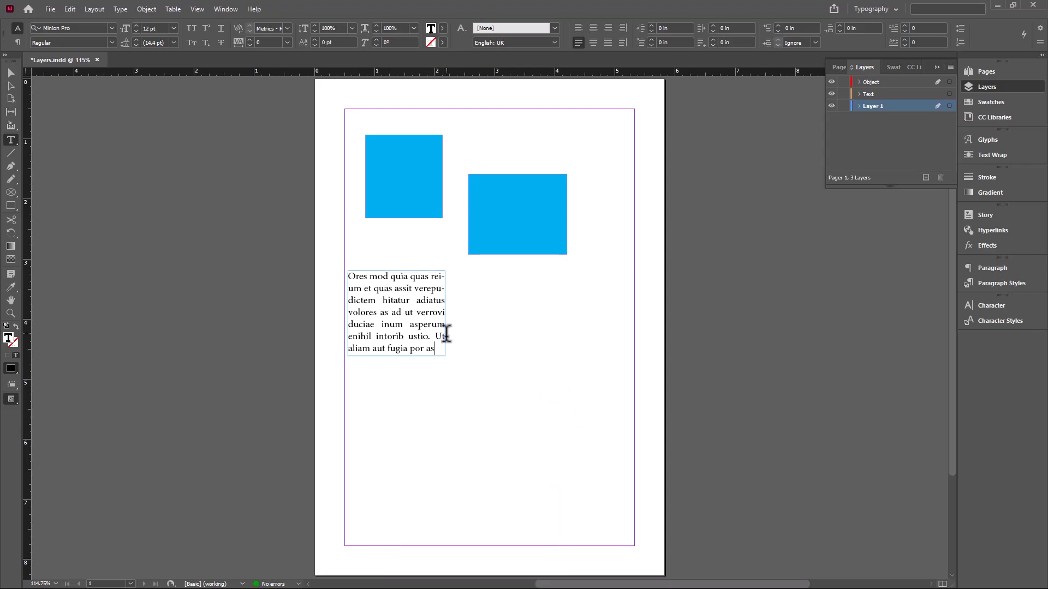
# Move the smaller blue rectangle below the wider one, and place the text frame at the upper-left margin corner
pyautogui.click(9, 74)
pyautogui.moveTo(408, 207); pyautogui.dragTo(517, 316)
pyautogui.moveTo(394, 342); pyautogui.dragTo(391, 180)
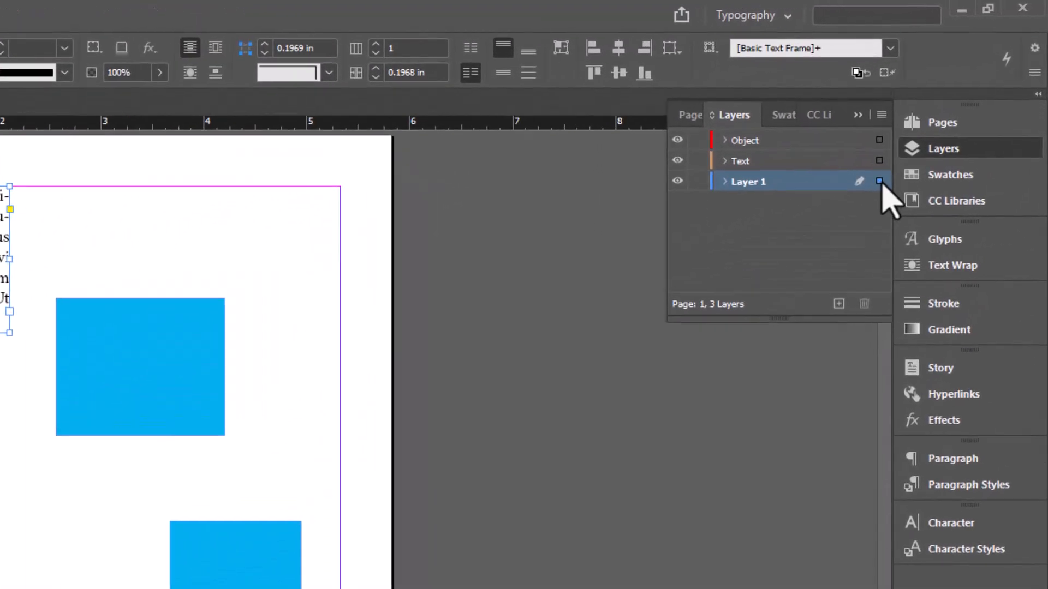
# Reassign the text frame to the Text layer and the wider blue rectangle to the Object layer
pyautogui.moveTo(879, 181); pyautogui.dragTo(879, 160)
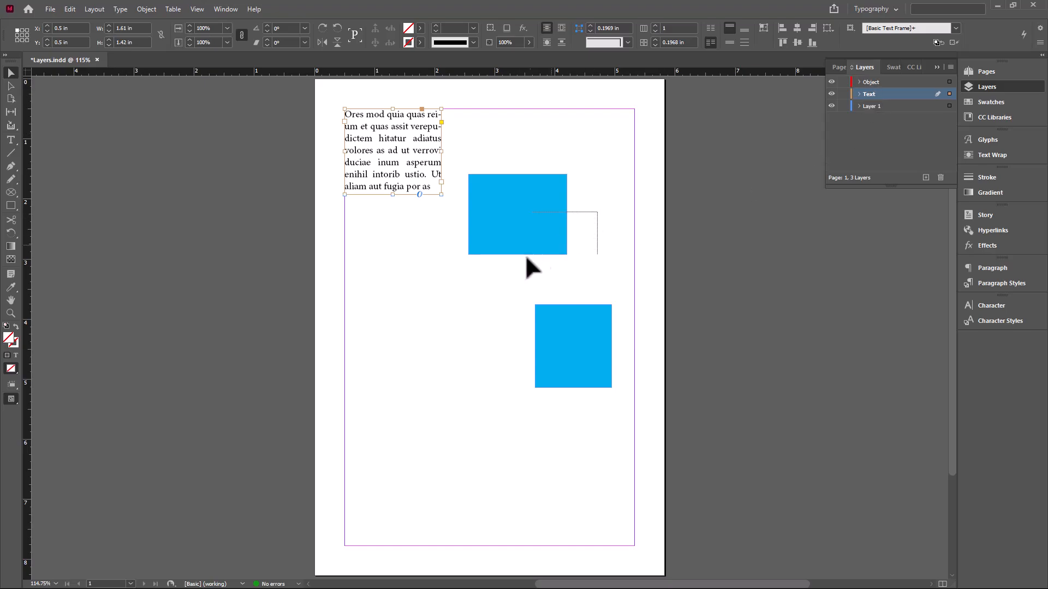
pyautogui.click(557, 230)
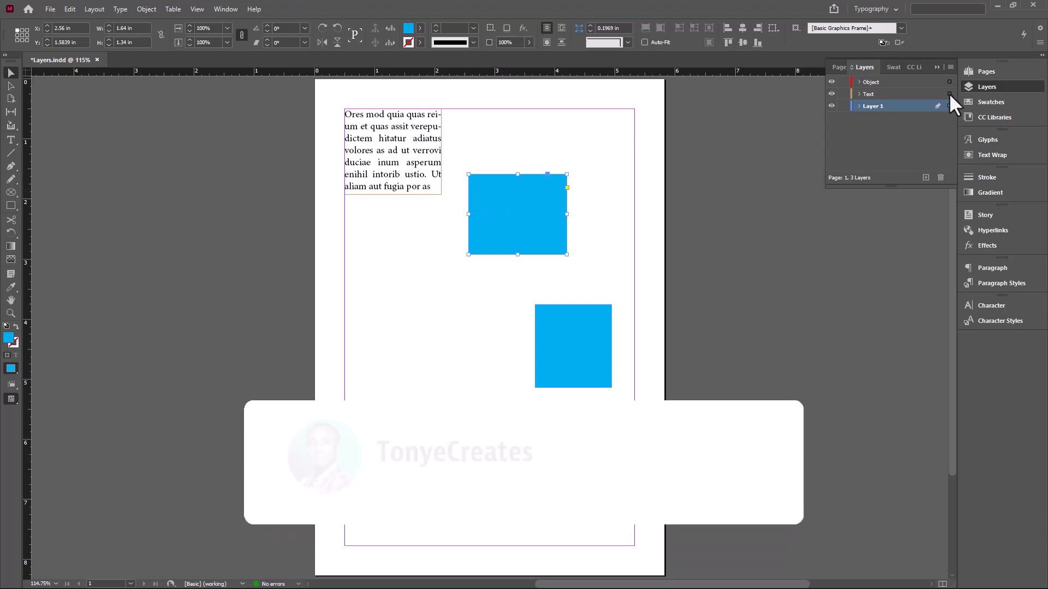
pyautogui.moveTo(947, 80); pyautogui.dragTo(952, 82)
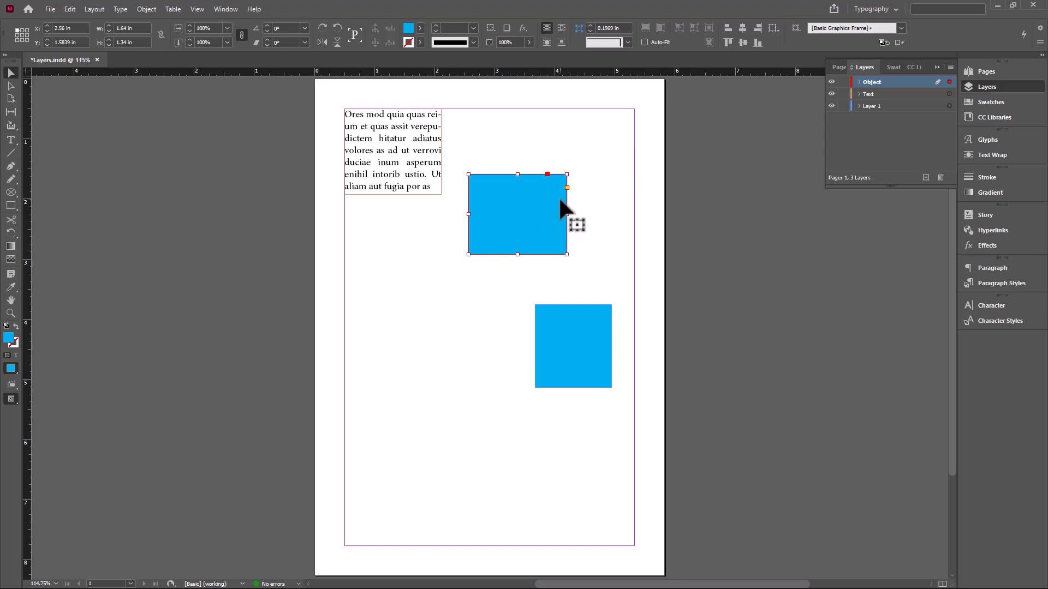
# Move the wider rectangle over the lower part of the text frame and reorder the Object layer beneath the Text layer
pyautogui.moveTo(546, 212); pyautogui.dragTo(451, 198)
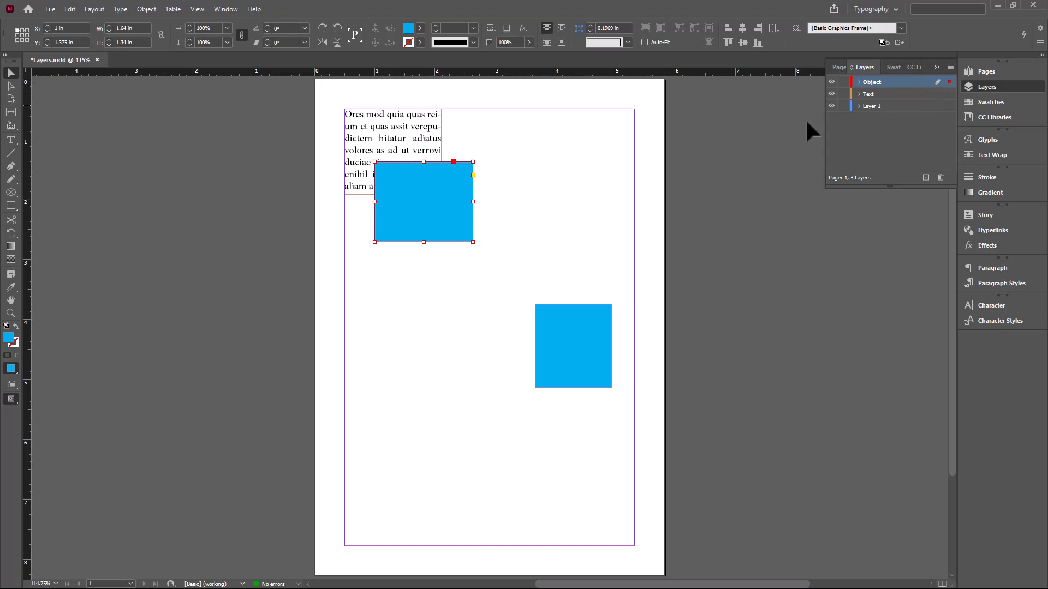
pyautogui.click(510, 183)
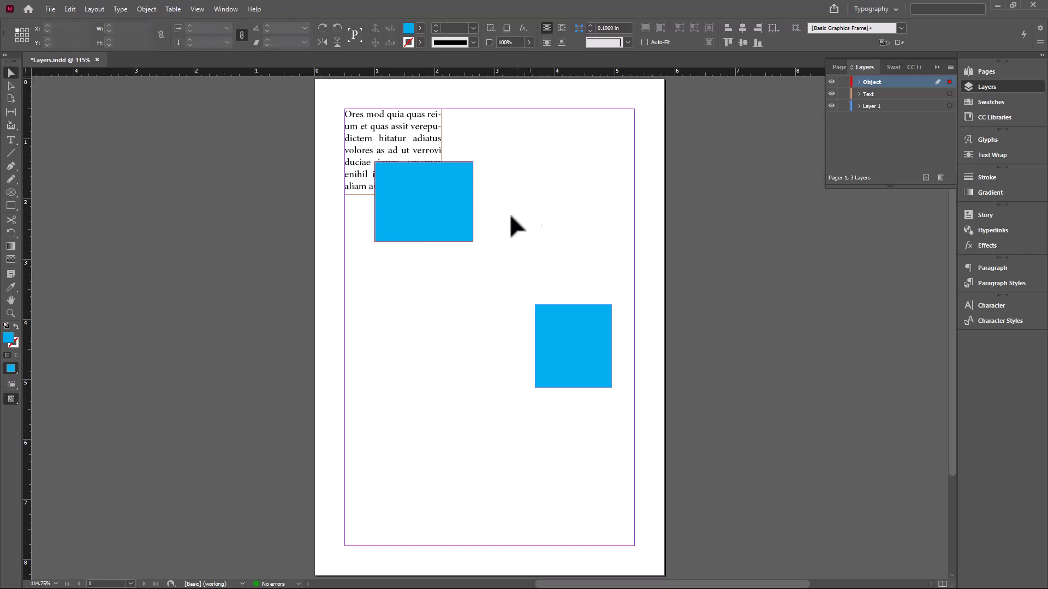
pyautogui.moveTo(896, 80); pyautogui.dragTo(894, 104)
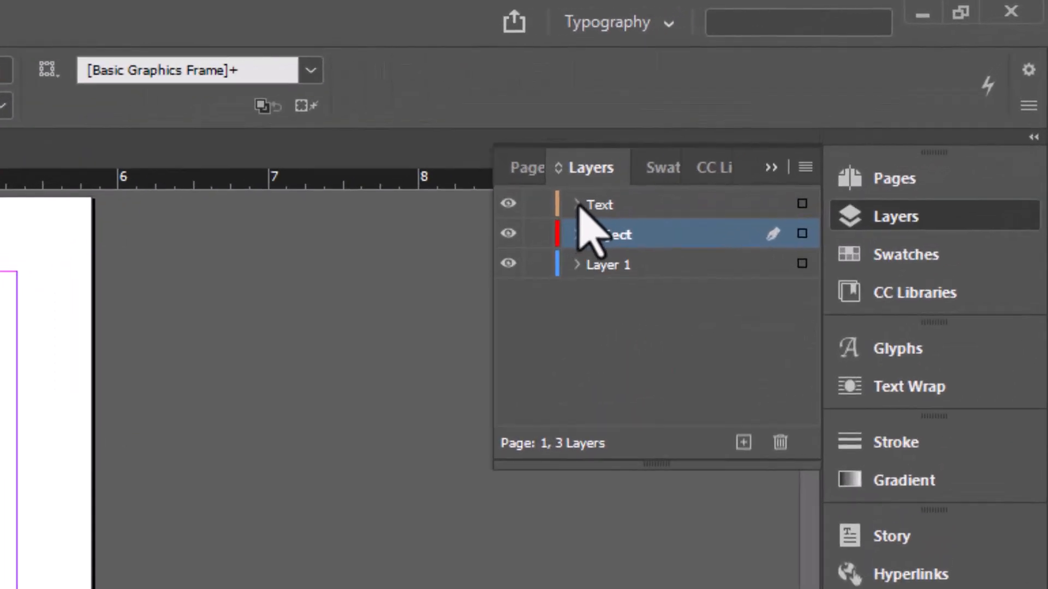
# On the Text layer, add a placeholder-filled text frame about 1.79 × 2.10 in, aligned with the upper-right margin corner
pyautogui.click(576, 205)
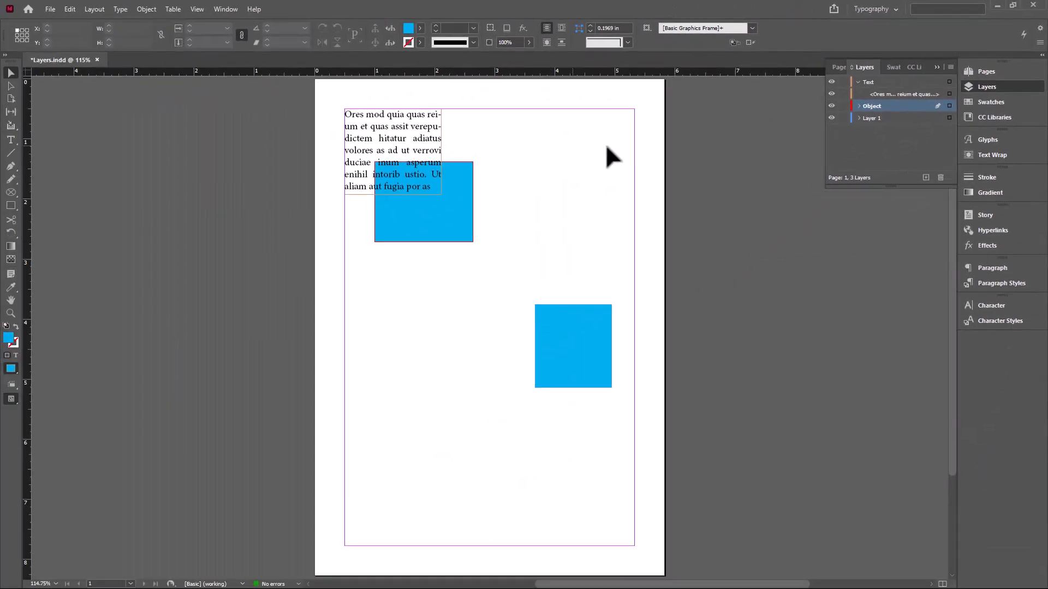
pyautogui.click(869, 83)
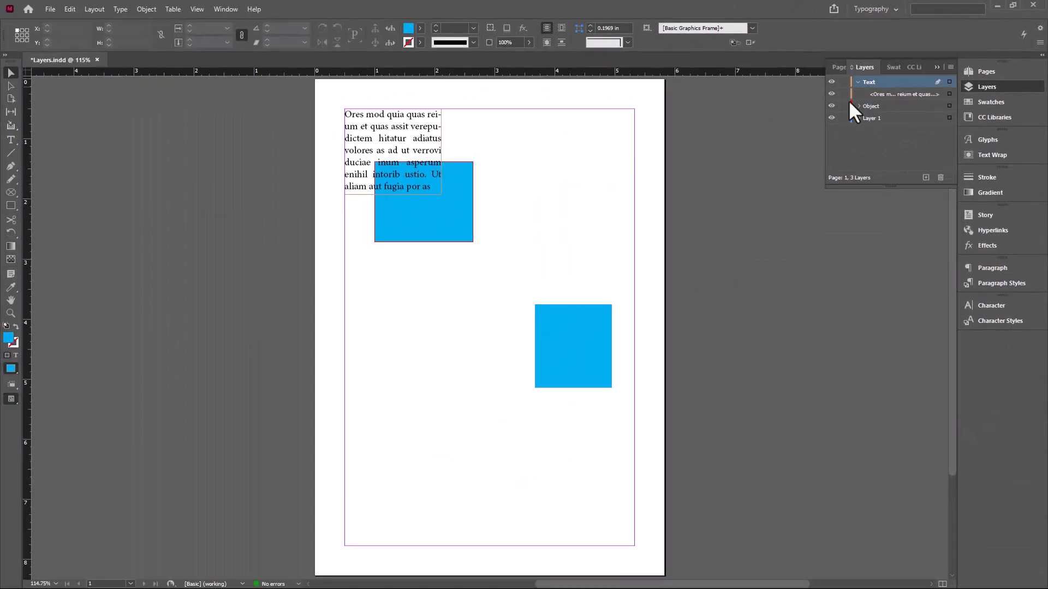
pyautogui.click(10, 140)
pyautogui.moveTo(491, 109); pyautogui.dragTo(599, 235)
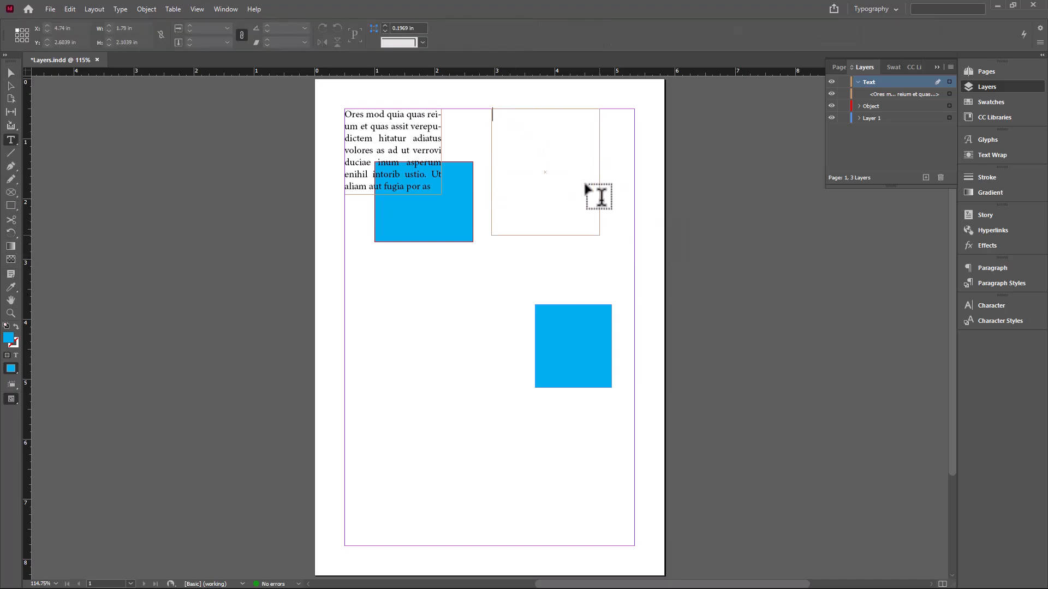
pyautogui.rightClick(539, 137)
pyautogui.click(634, 365)
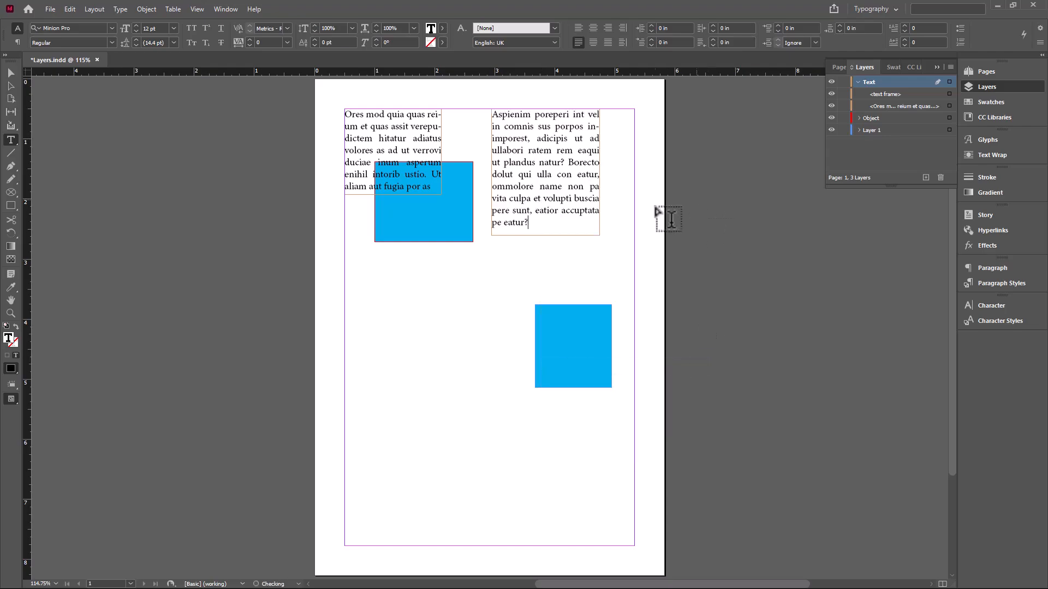
pyautogui.click(11, 73)
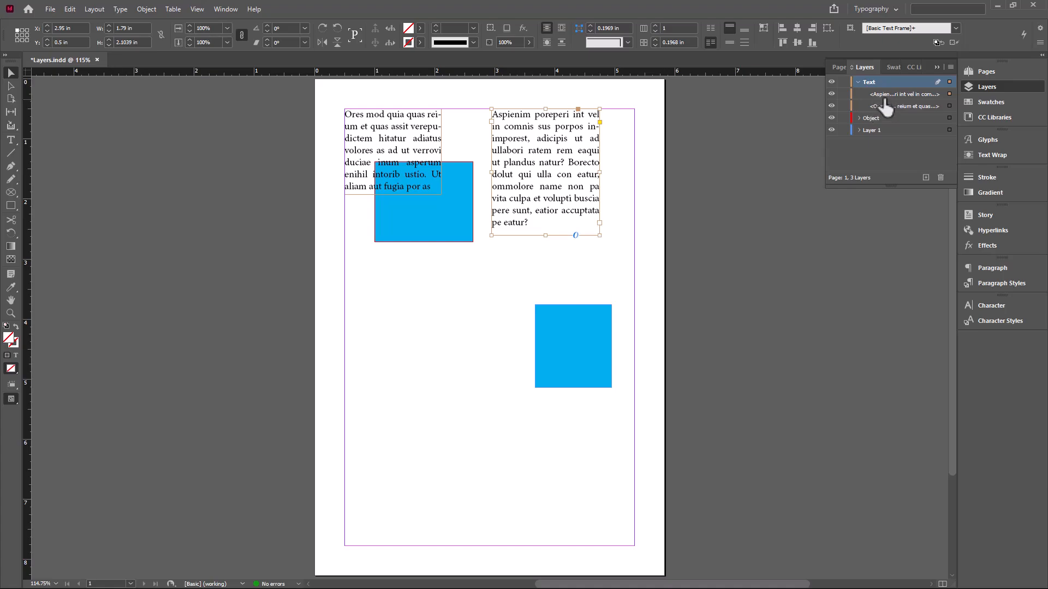
pyautogui.moveTo(541, 145); pyautogui.dragTo(575, 145)
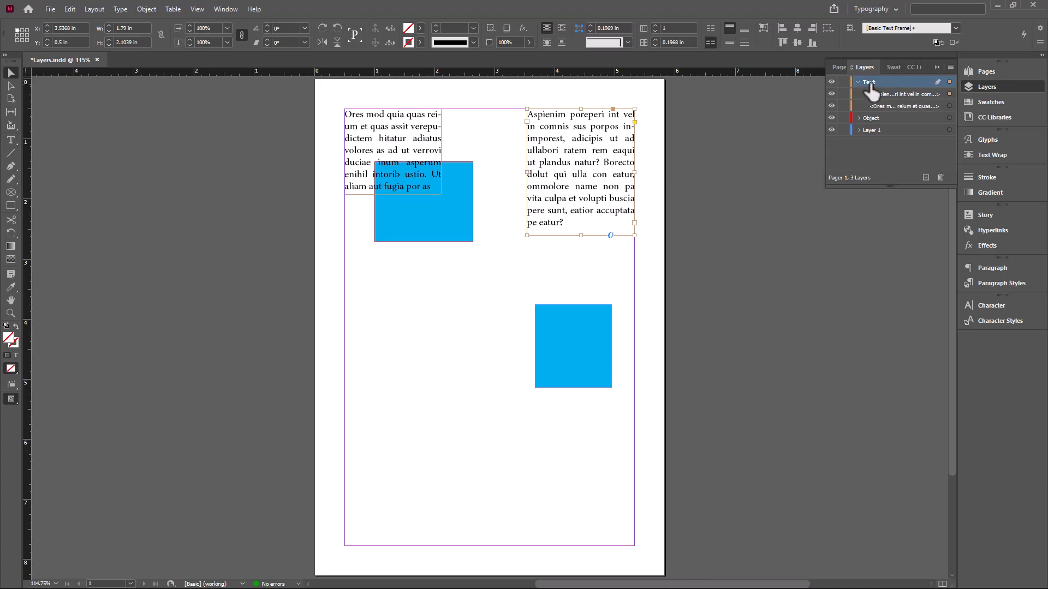
# Hide and show again each text frame of the Text layer, followed by the whole Object layer
pyautogui.click(831, 93)
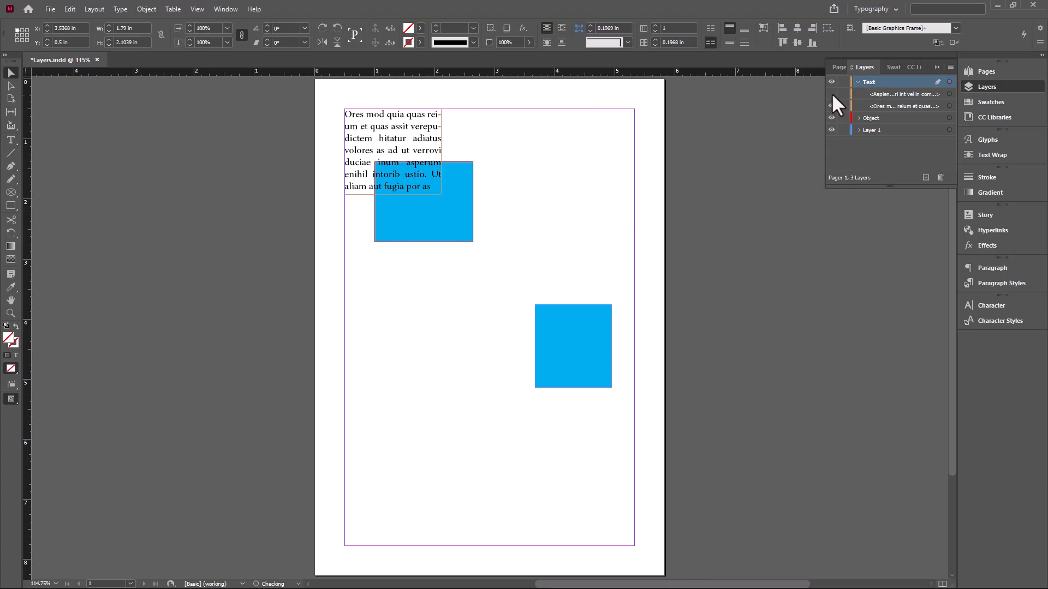
pyautogui.click(831, 93)
pyautogui.click(831, 106)
pyautogui.click(831, 105)
pyautogui.click(831, 118)
pyautogui.click(831, 118)
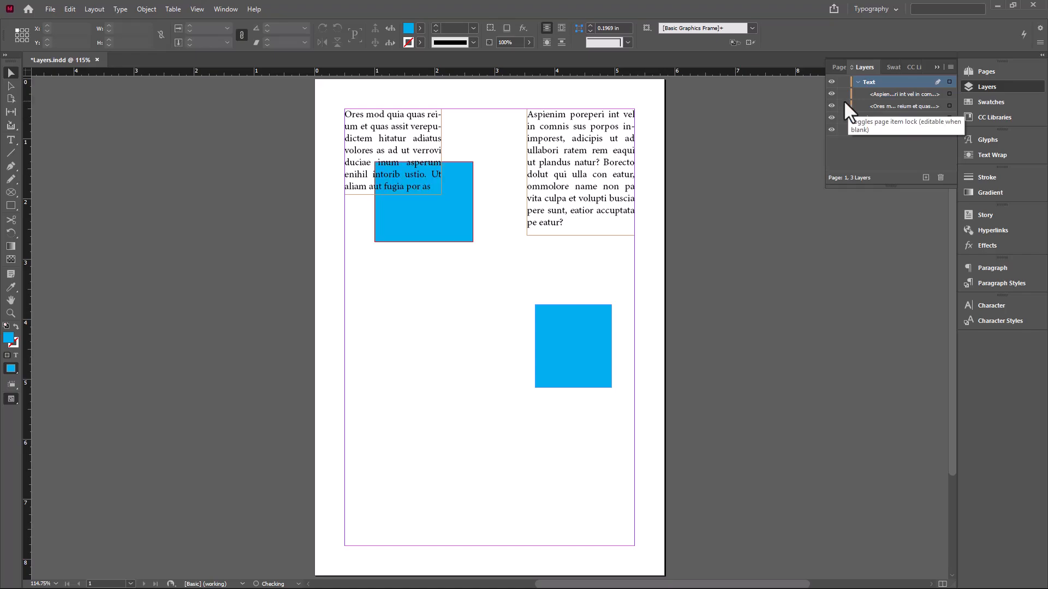
# Lock both text frames of the Text layer individually, toggle the visibility of one, and unlock both frames again
pyautogui.click(843, 94)
pyautogui.click(843, 106)
pyautogui.click(832, 93)
pyautogui.click(832, 94)
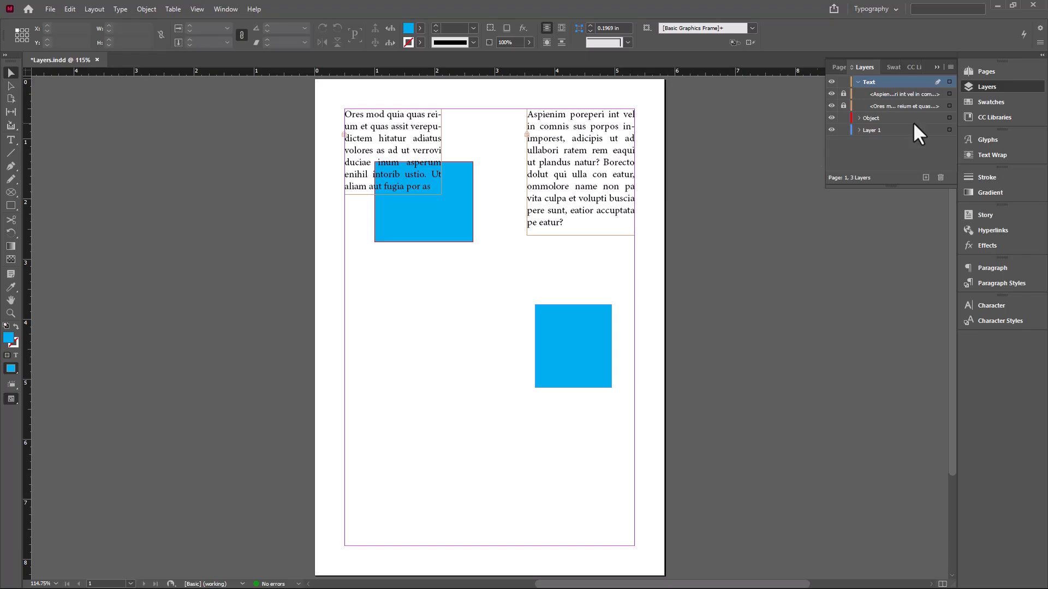
pyautogui.click(842, 106)
pyautogui.click(843, 93)
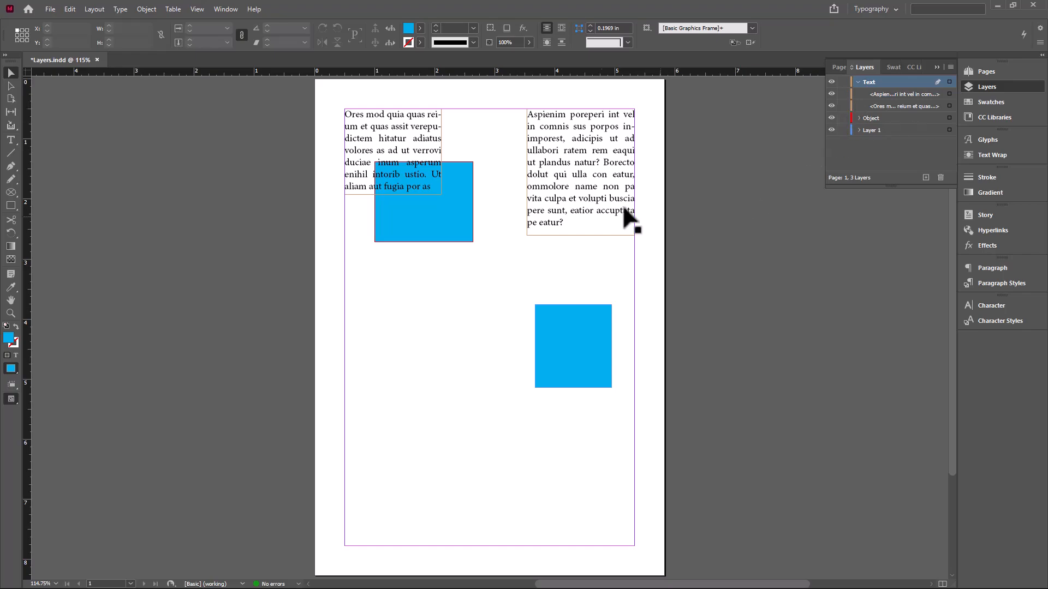
# Enlarge the left text frame to about 2.86 × 2.13 in and place the wide blue rectangle, resized to about 1.87 × 1.51 in, across both text frames
pyautogui.click(410, 158)
pyautogui.moveTo(441, 194); pyautogui.dragTo(516, 237)
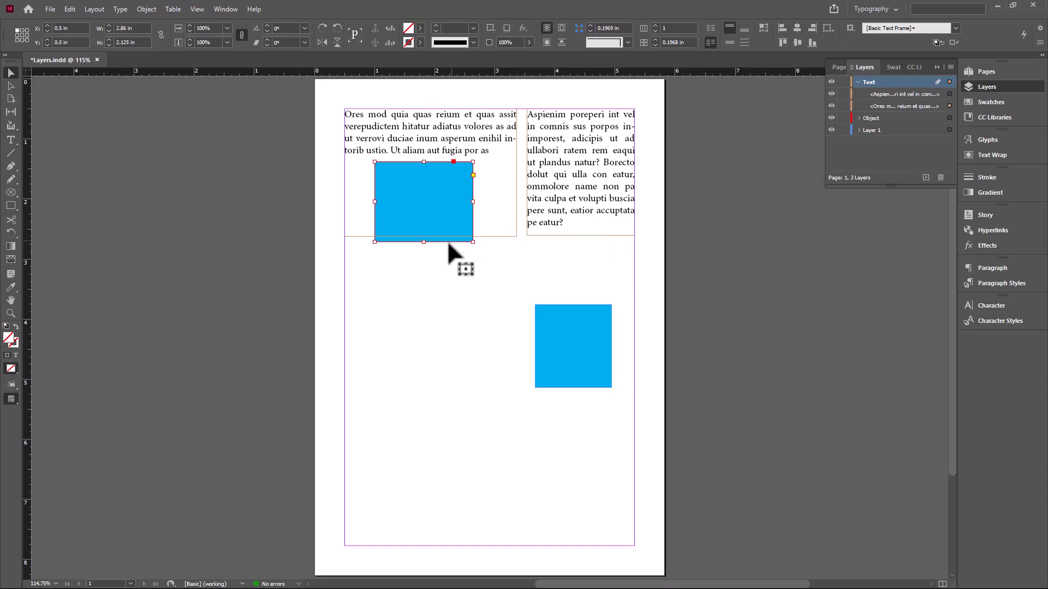
pyautogui.click(405, 239)
pyautogui.moveTo(405, 240); pyautogui.dragTo(482, 208)
pyautogui.moveTo(549, 209); pyautogui.dragTo(564, 219)
pyautogui.click(516, 253)
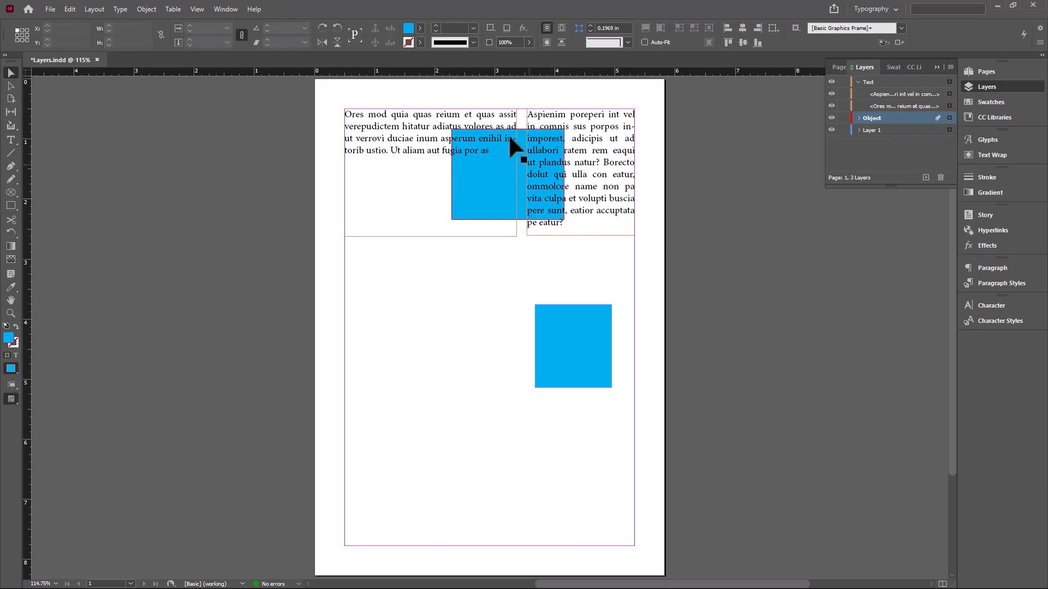
# Lock the whole Text layer and select the blue rectangle lying beneath the text frames
pyautogui.click(486, 169)
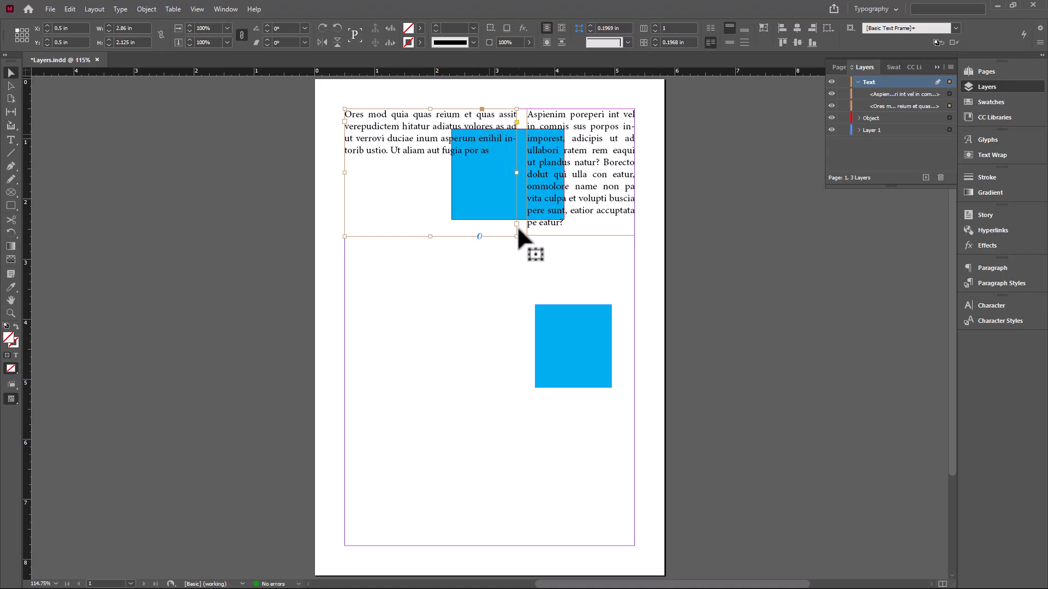
pyautogui.click(523, 249)
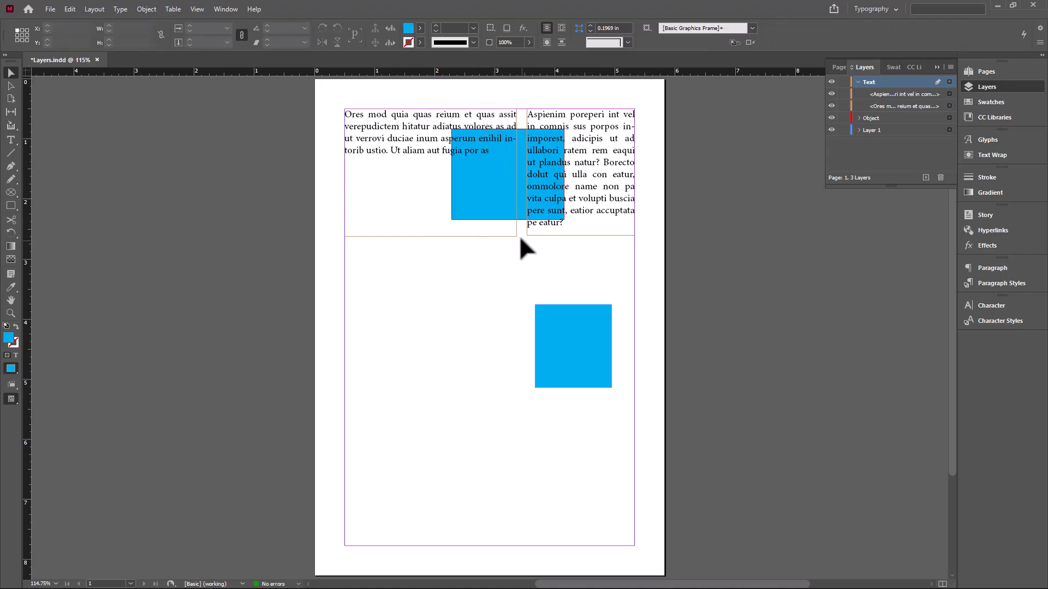
pyautogui.click(519, 212)
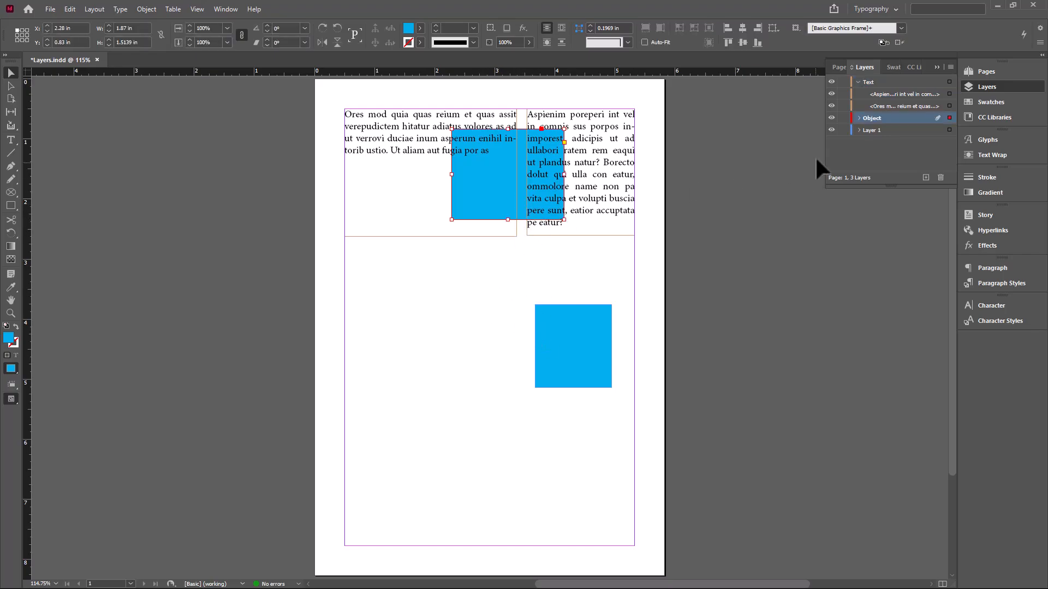
pyautogui.click(560, 268)
pyautogui.click(843, 82)
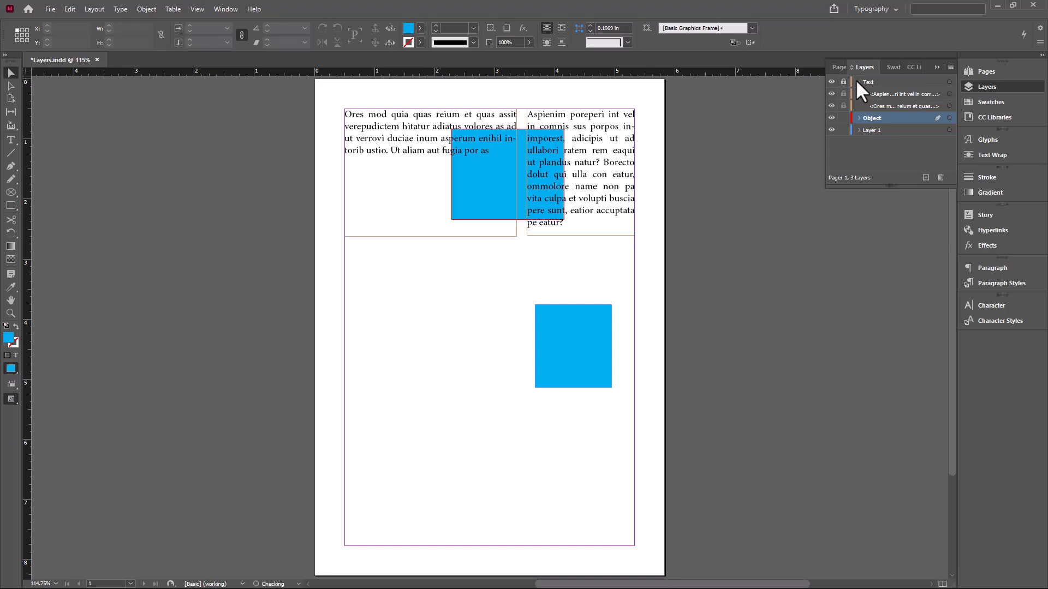
pyautogui.click(520, 159)
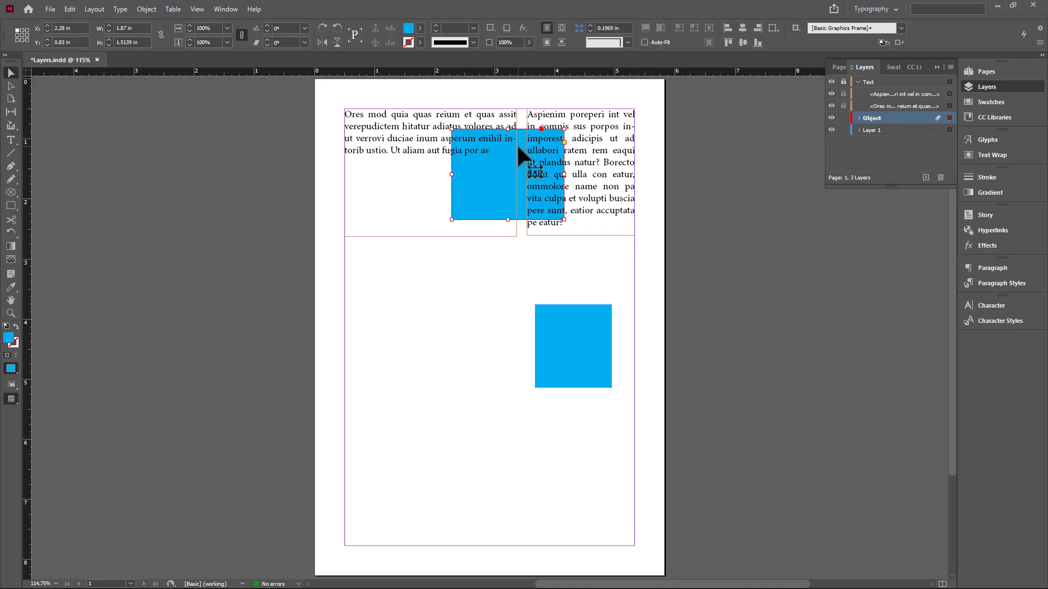
pyautogui.click(857, 81)
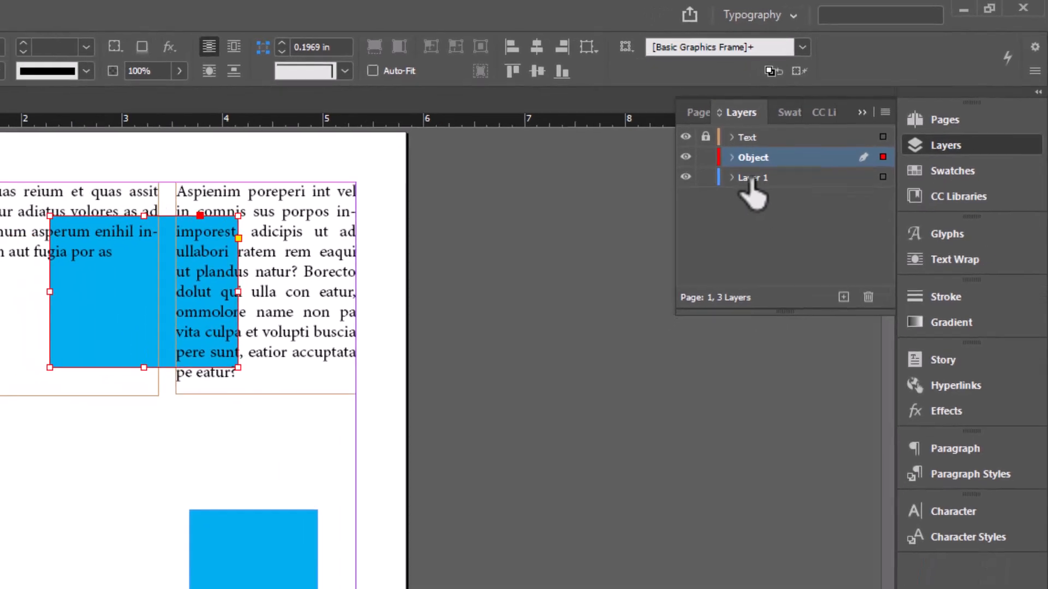
# Rename Layer 1 as Background
pyautogui.doubleClick(716, 201)
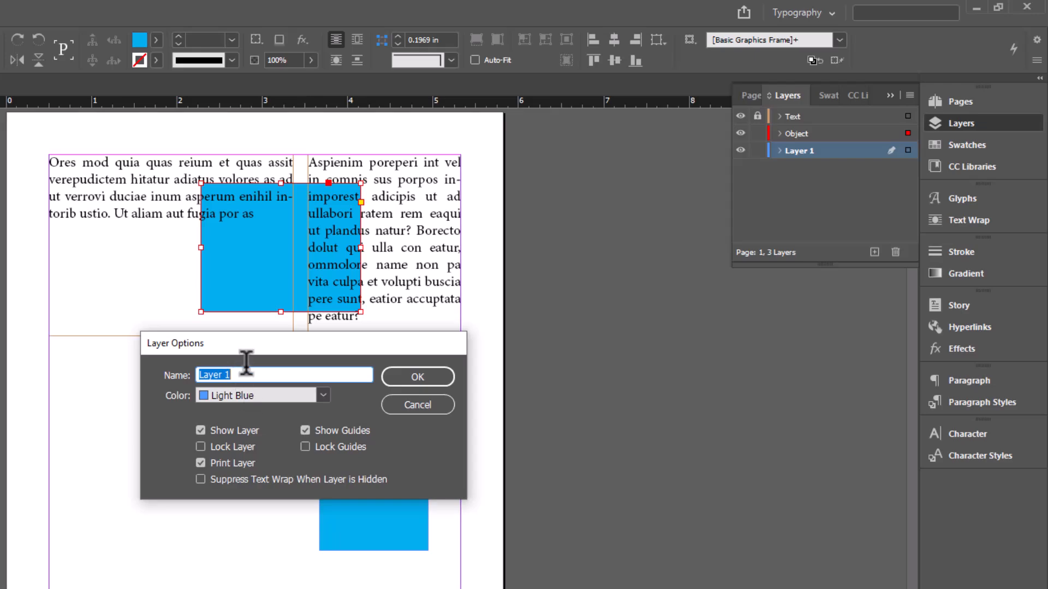
pyautogui.write('Background')
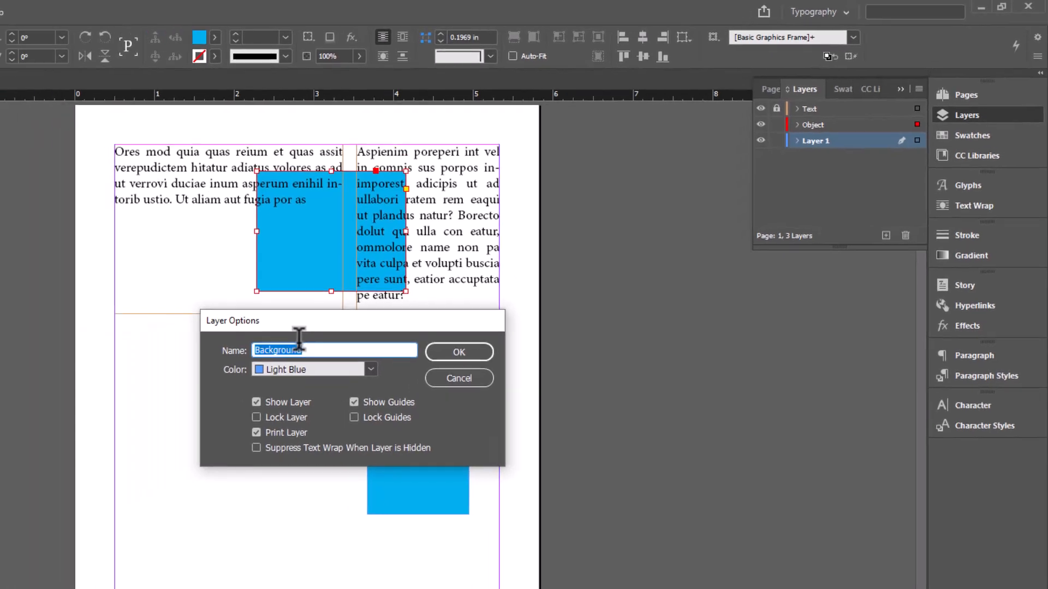
pyautogui.press('Return')
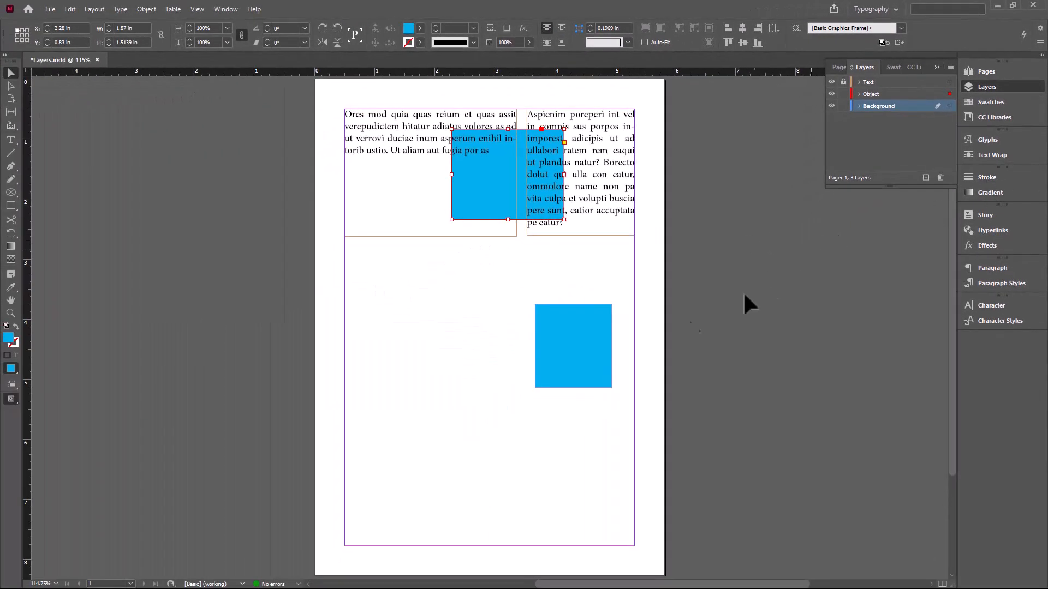
# Stretch the Background layer's blue rectangle over the whole page and fill it with Black at a 14% tint
pyautogui.moveTo(590, 336); pyautogui.dragTo(665, 576)
pyautogui.click(983, 101)
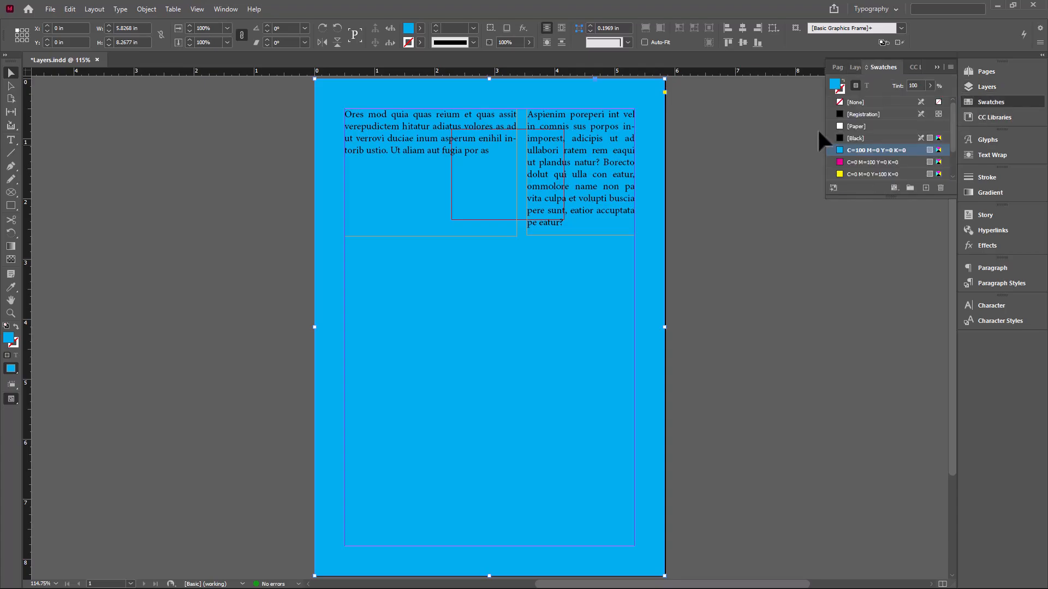
pyautogui.click(850, 137)
pyautogui.click(934, 85)
pyautogui.moveTo(929, 98); pyautogui.dragTo(881, 100)
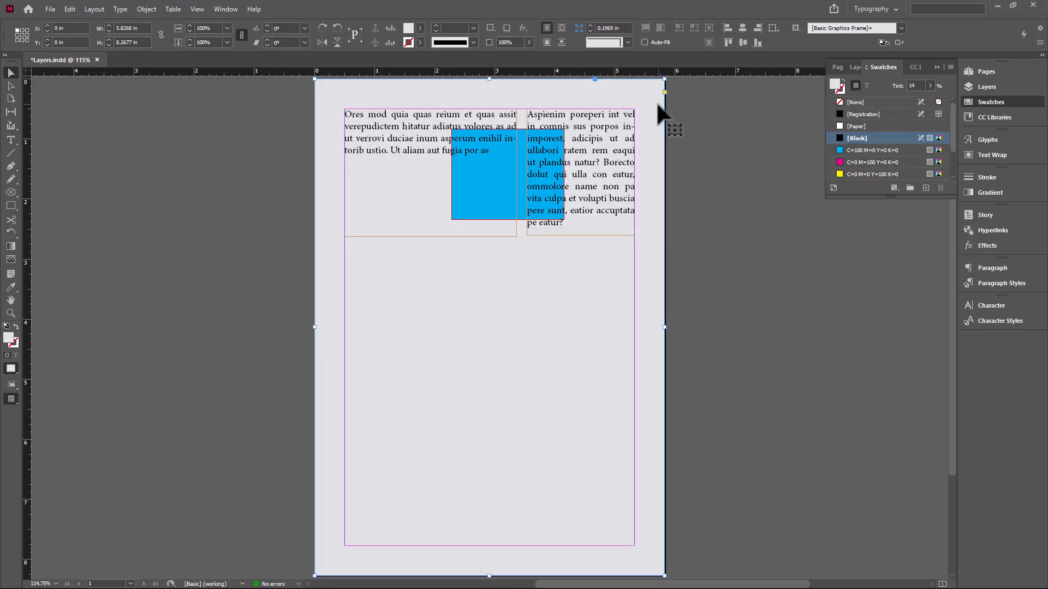
pyautogui.click(934, 68)
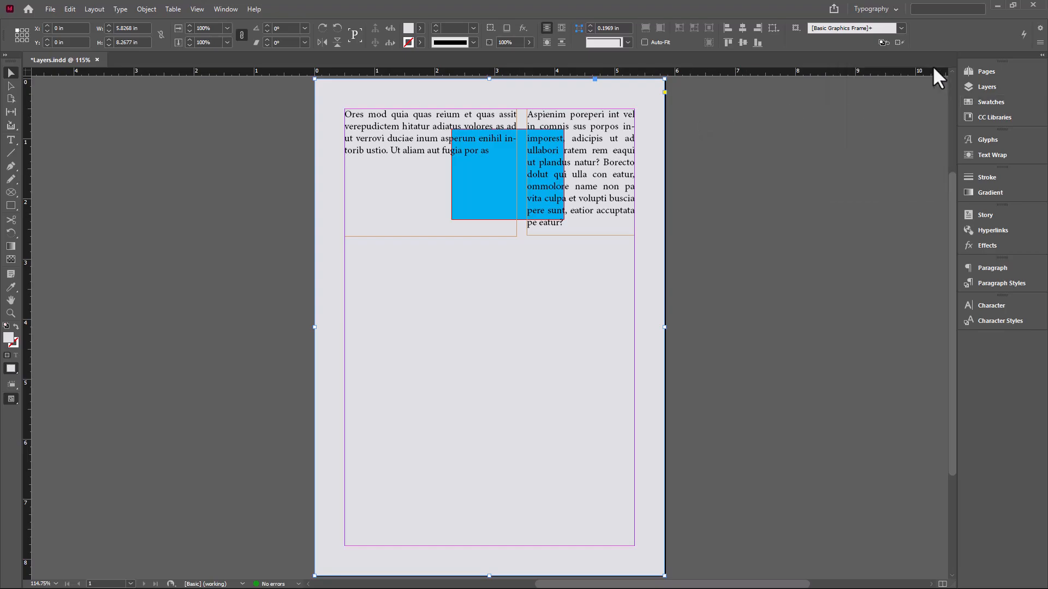
# Lock the Background layer and move the blue Object rectangle to the left margin, just below the left text frame
pyautogui.click(982, 86)
pyautogui.click(843, 106)
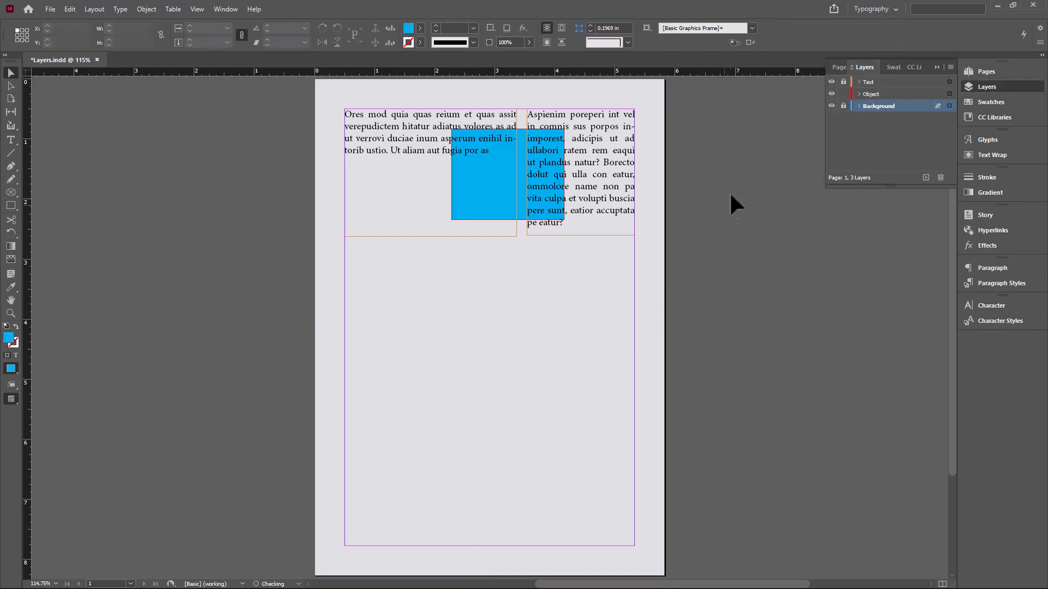
pyautogui.moveTo(744, 158); pyautogui.dragTo(374, 277)
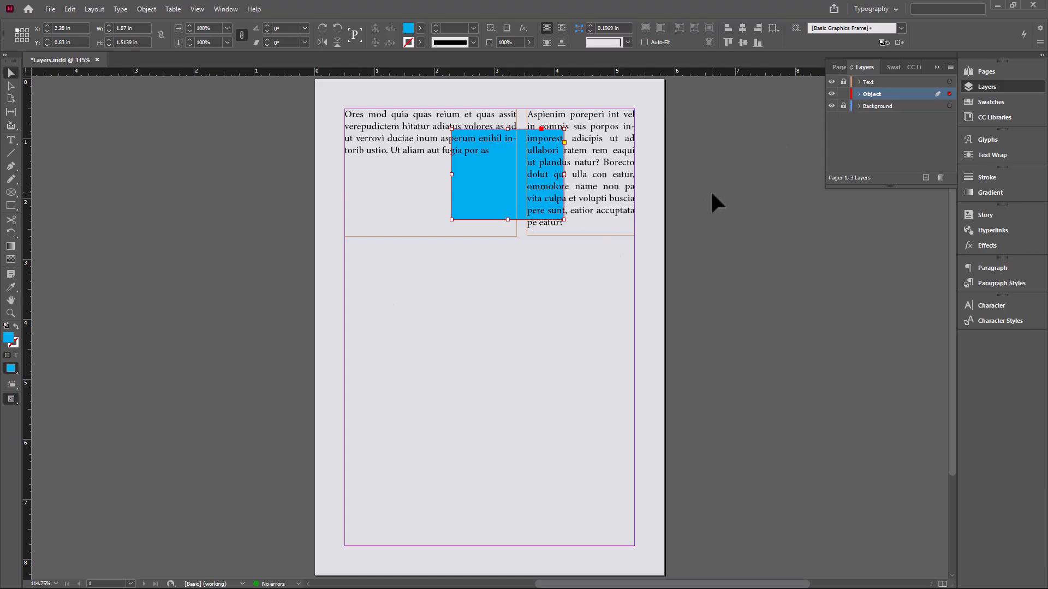
pyautogui.moveTo(518, 196); pyautogui.dragTo(410, 307)
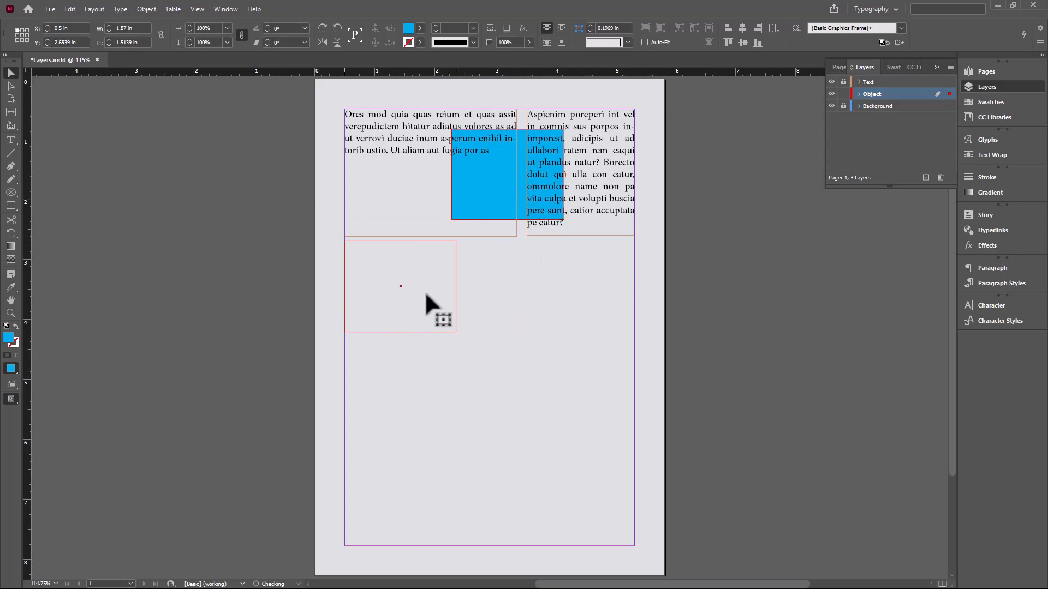
# Lock the Object layer and unlock the Text layer, toggling the visibility of each off and on
pyautogui.click(844, 93)
pyautogui.click(843, 82)
pyautogui.click(831, 82)
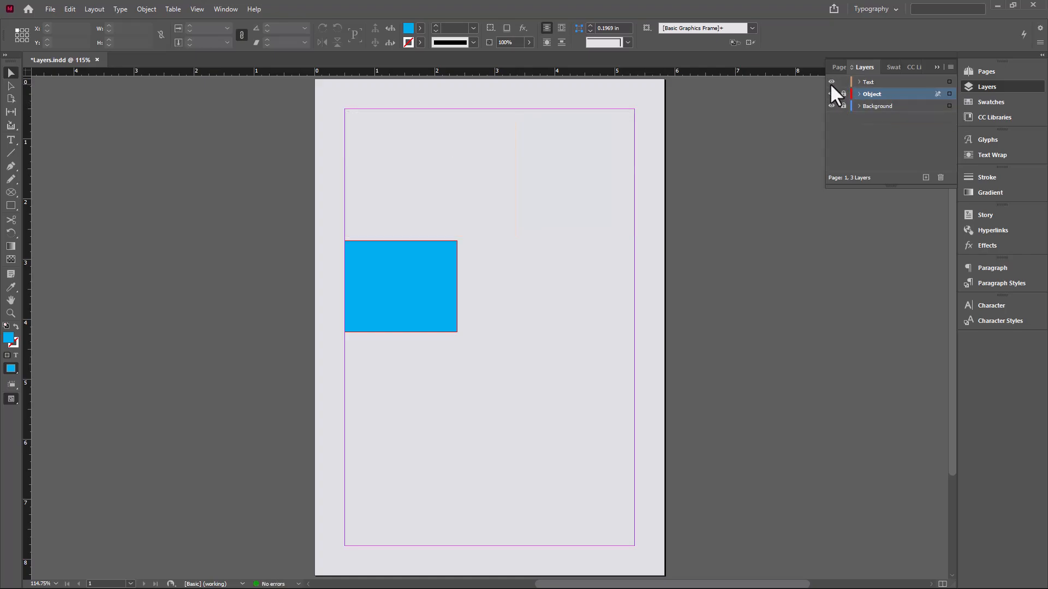
pyautogui.click(831, 82)
pyautogui.click(830, 94)
pyautogui.click(831, 94)
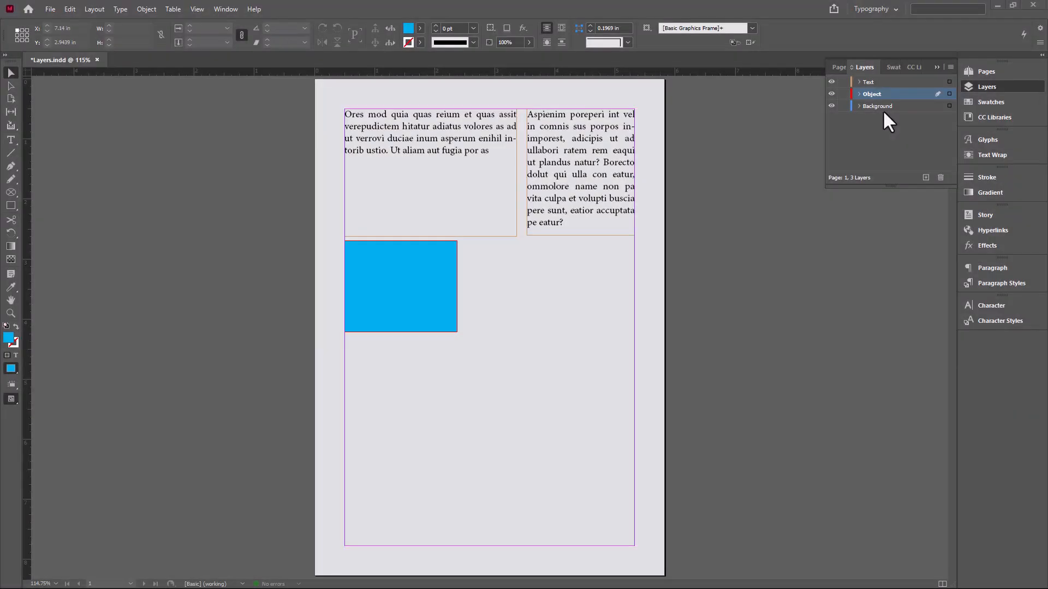
# Duplicate the Text layer twice
pyautogui.click(948, 67)
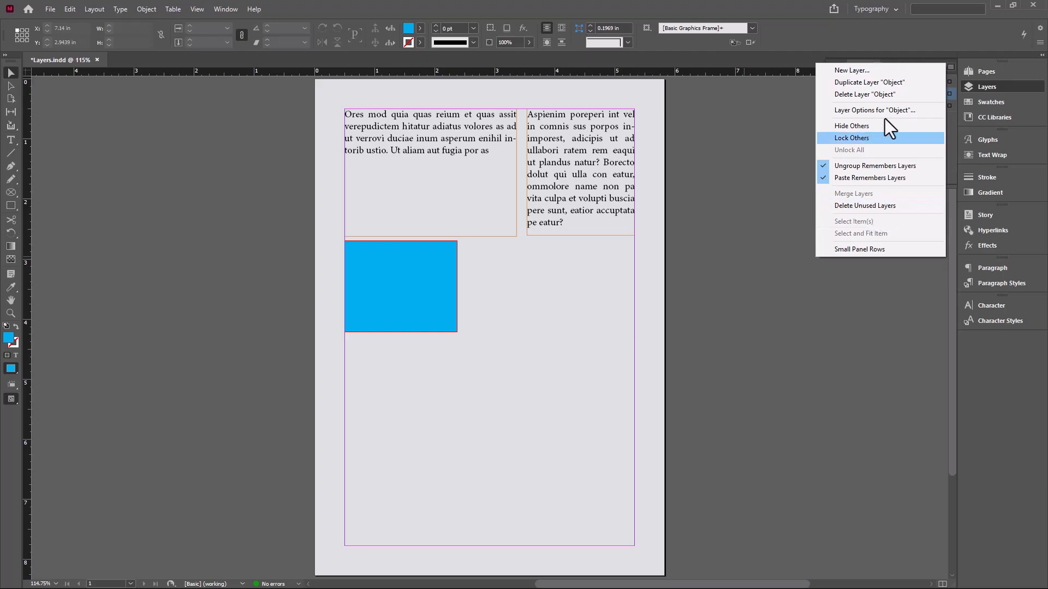
pyautogui.click(839, 42)
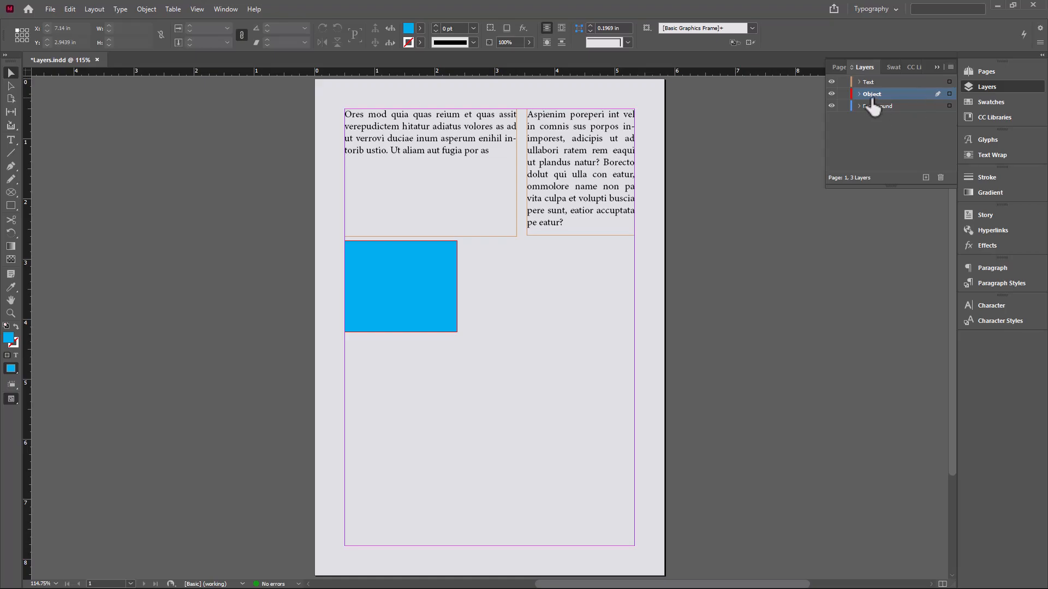
pyautogui.click(871, 82)
pyautogui.click(950, 66)
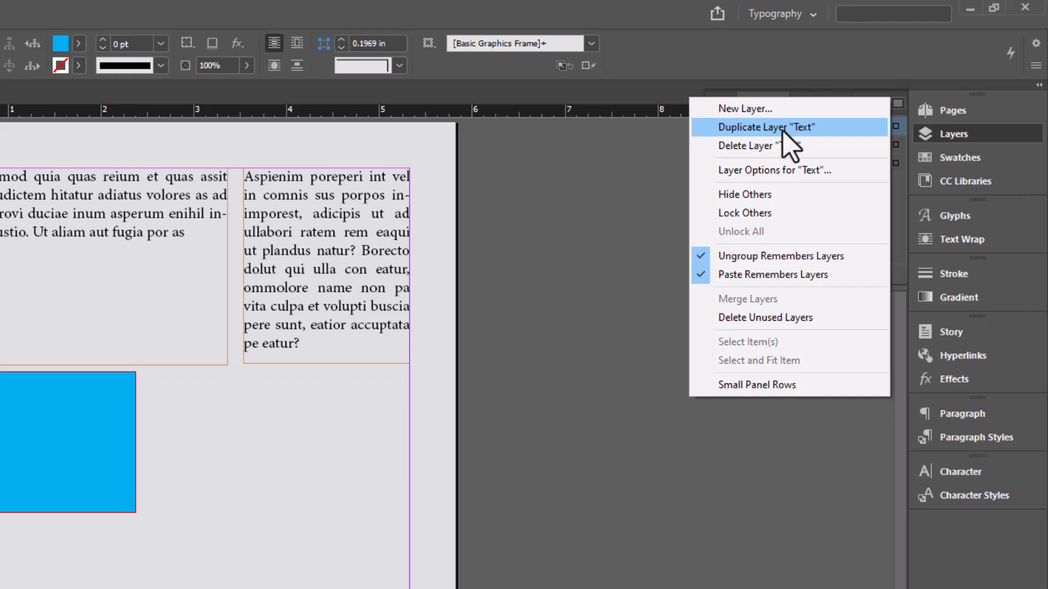
pyautogui.click(779, 134)
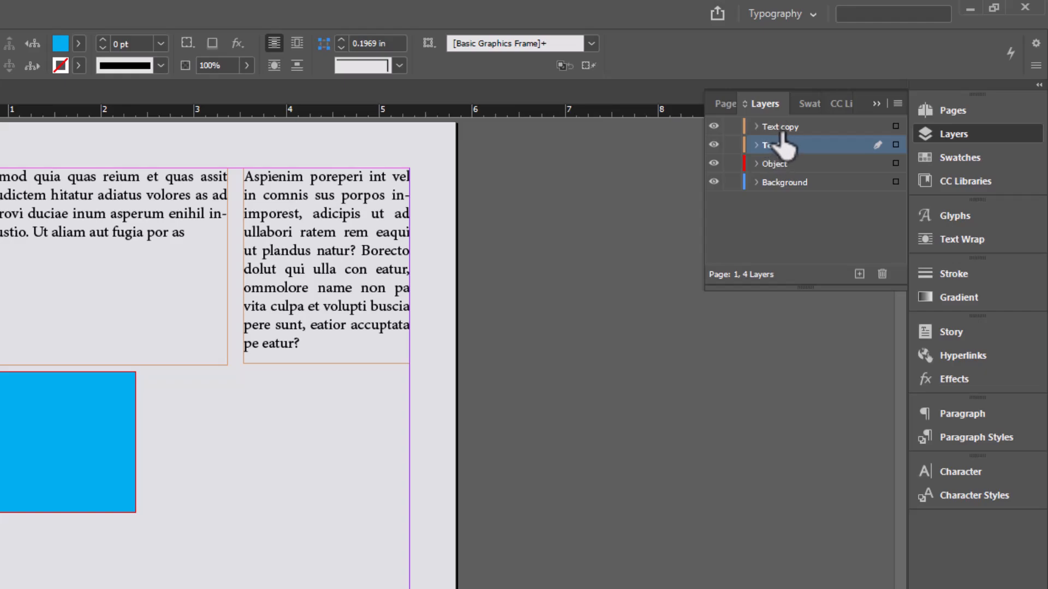
pyautogui.moveTo(848, 149); pyautogui.dragTo(859, 281)
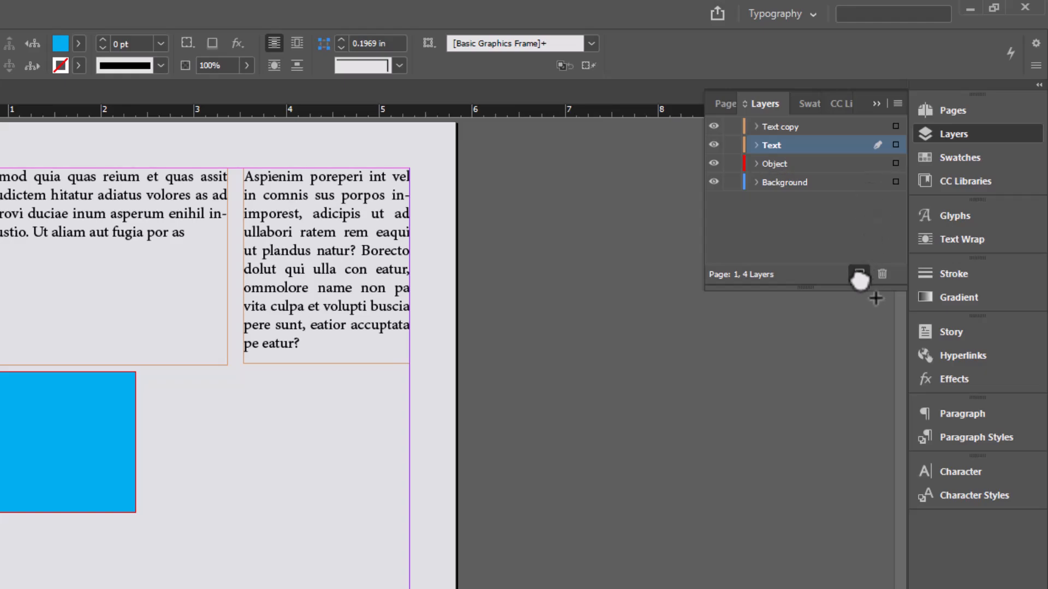
pyautogui.moveTo(859, 281); pyautogui.dragTo(859, 281)
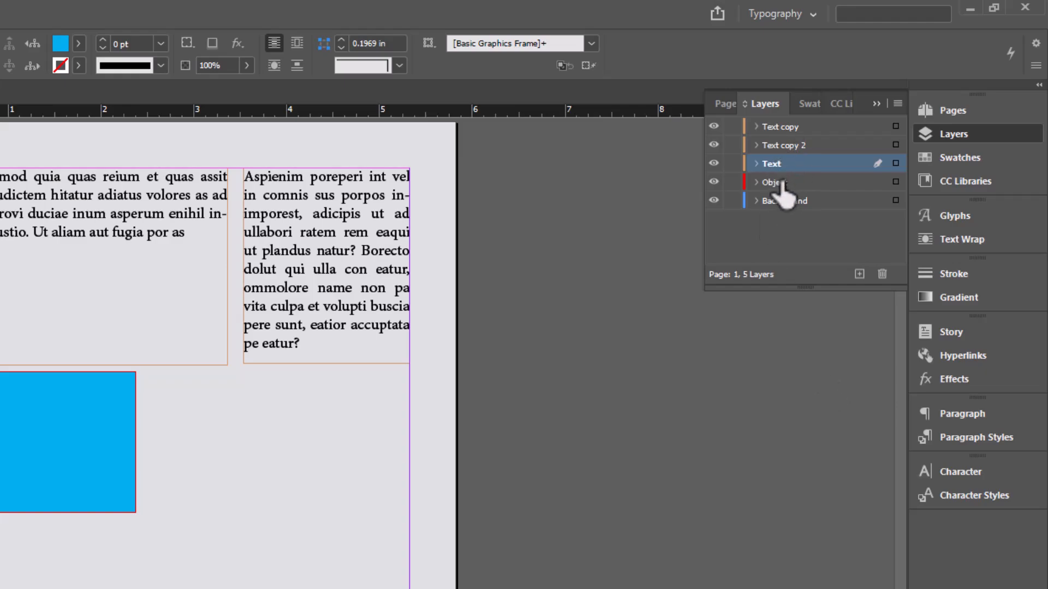
# Duplicate the Object layer once, and make two further duplicates of its copy
pyautogui.click(796, 187)
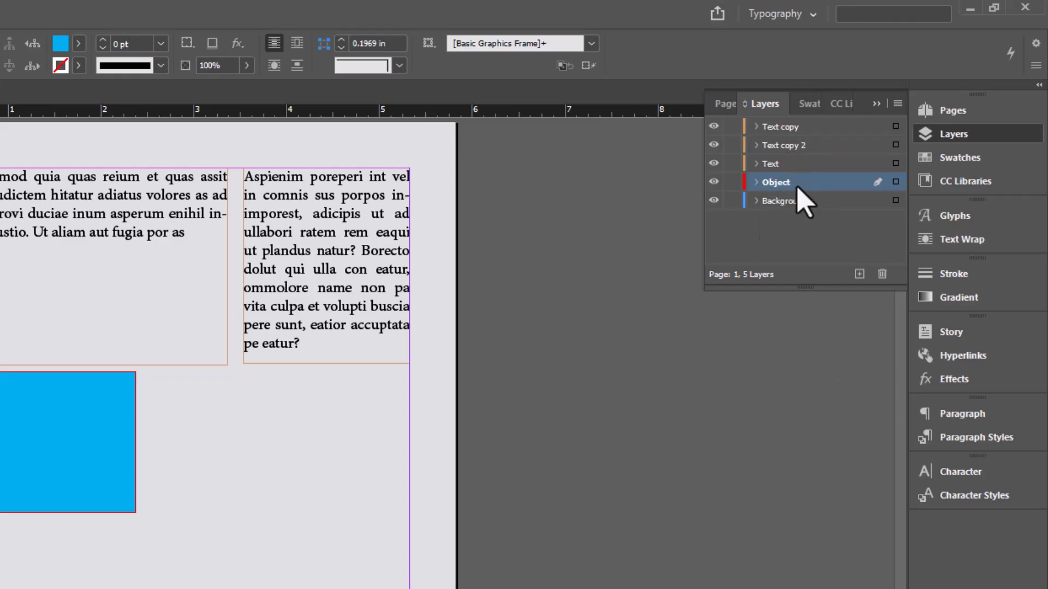
pyautogui.moveTo(786, 190); pyautogui.dragTo(861, 280)
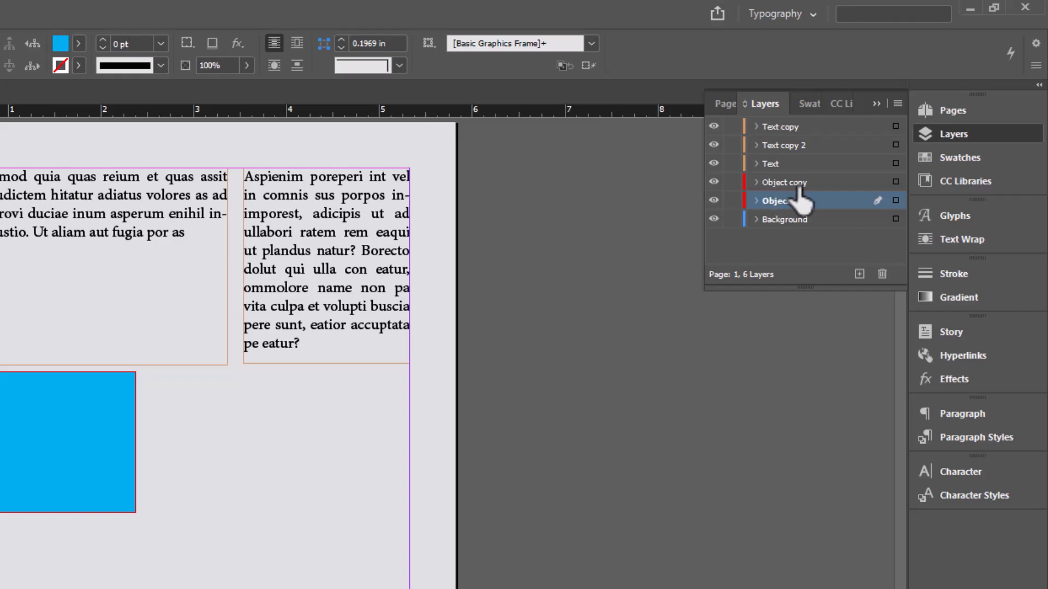
pyautogui.moveTo(802, 183); pyautogui.dragTo(860, 274)
pyautogui.moveTo(805, 213); pyautogui.dragTo(861, 275)
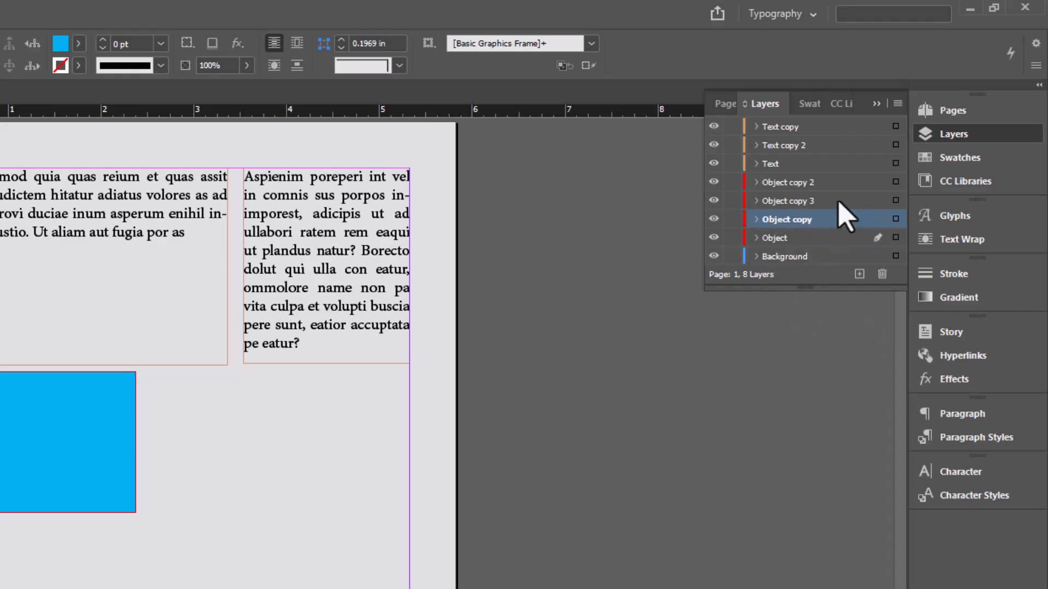
# Delete the Object copy 2 layer together with its contents
pyautogui.click(800, 183)
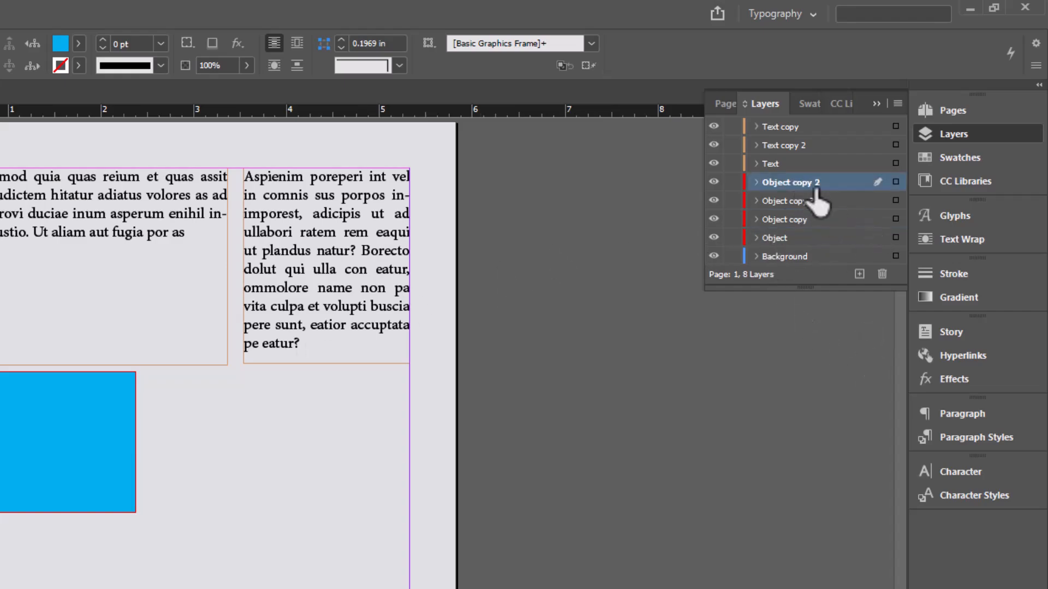
pyautogui.click(882, 274)
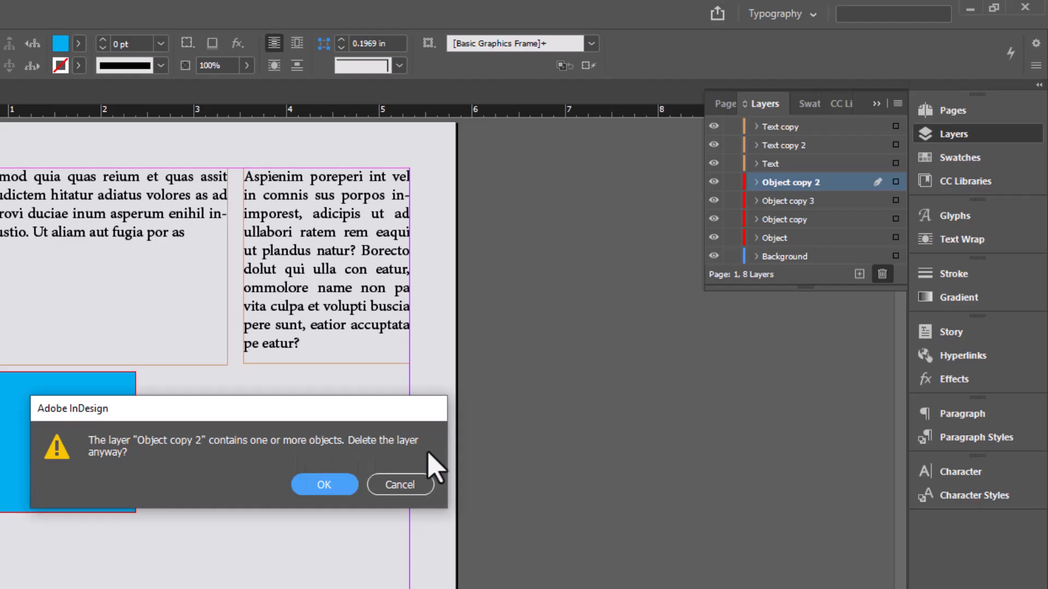
pyautogui.click(334, 486)
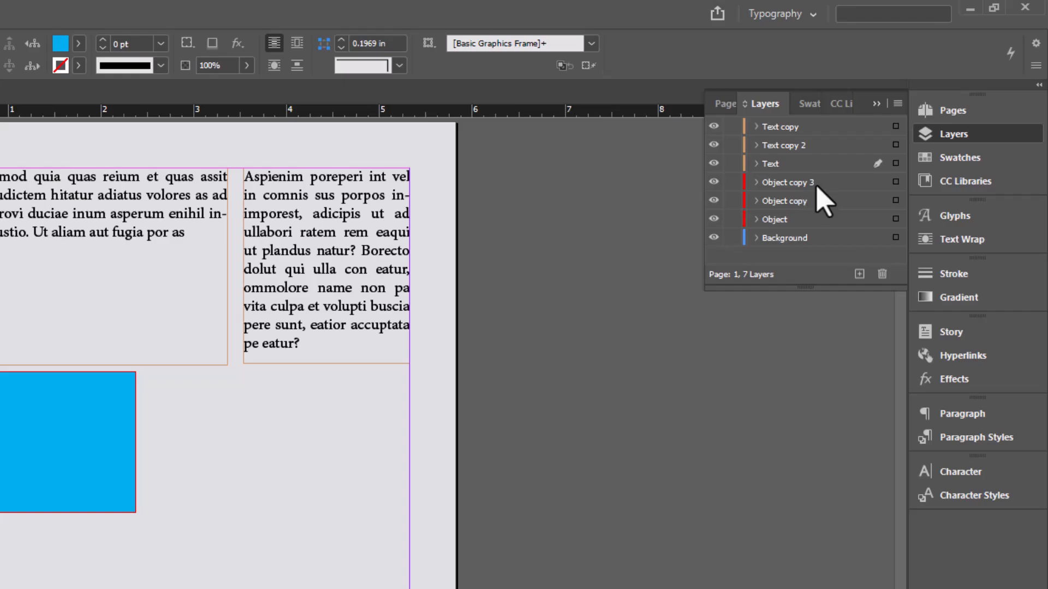
# Delete the Object copy 3 layer together with its contents
pyautogui.moveTo(815, 184); pyautogui.dragTo(886, 274)
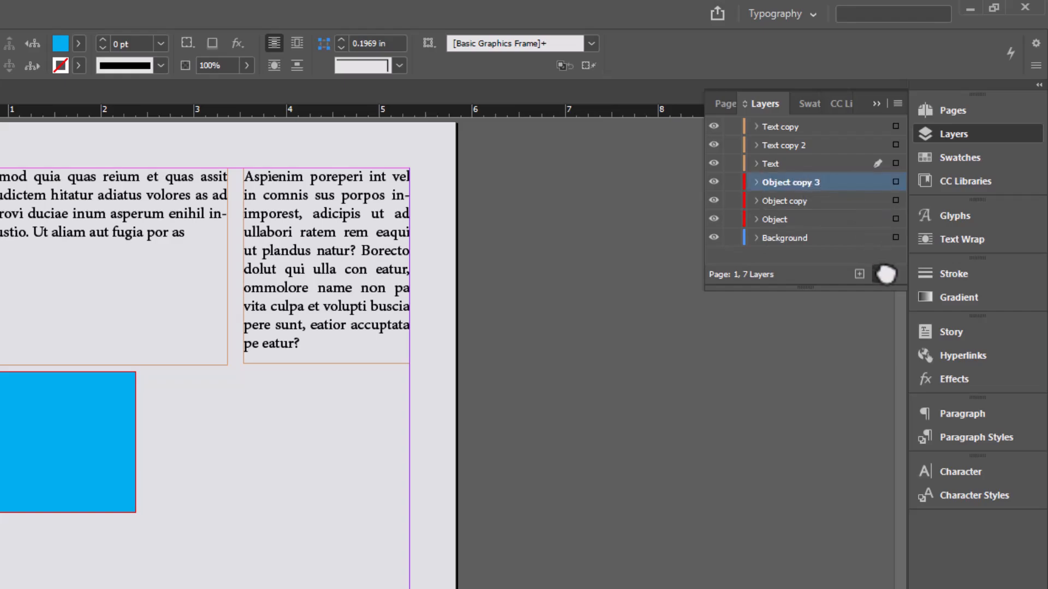
pyautogui.moveTo(886, 274); pyautogui.dragTo(847, 200)
pyautogui.rightClick(817, 185)
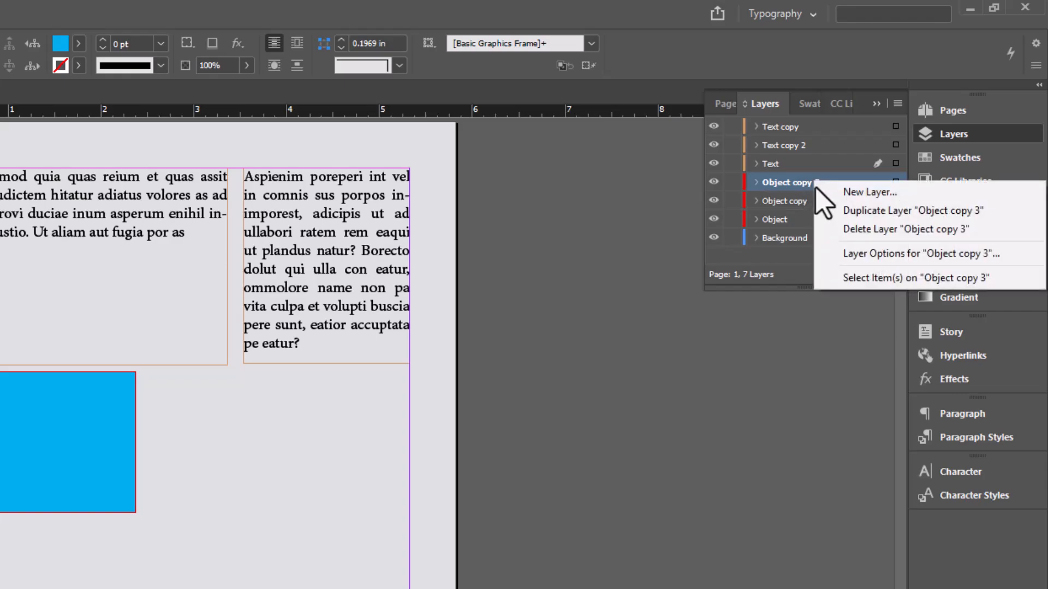
pyautogui.click(895, 230)
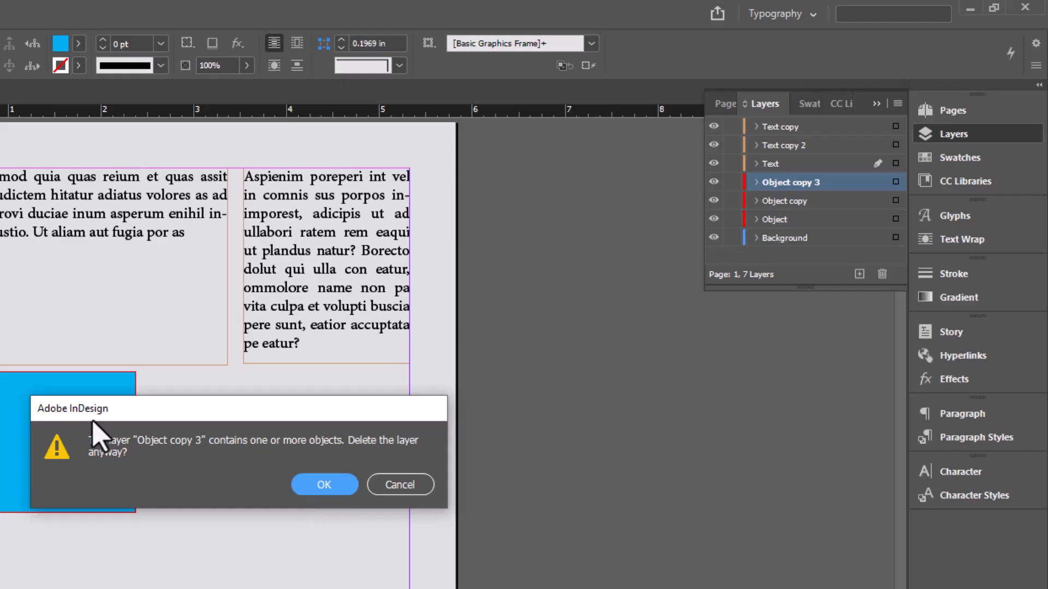
pyautogui.click(330, 493)
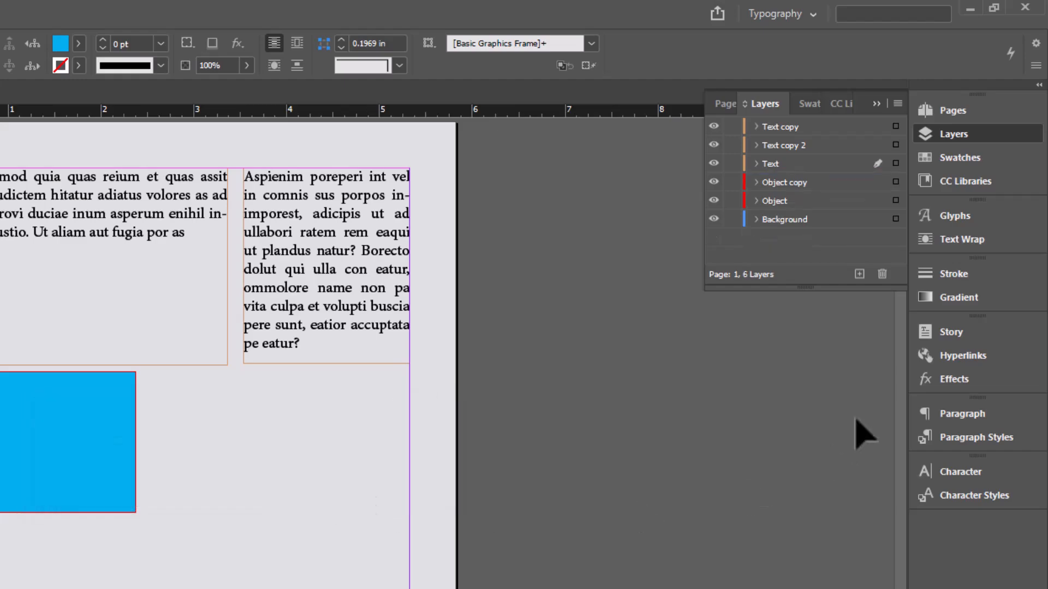